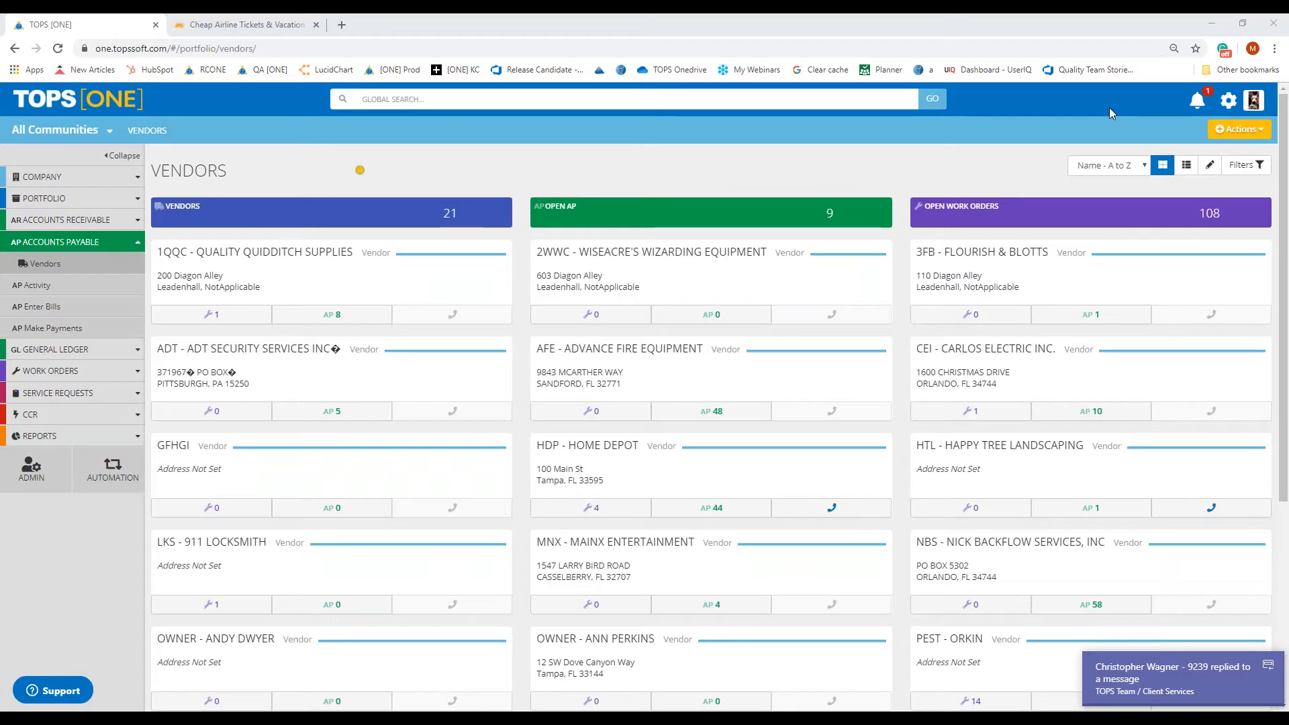
Open the profile of the vendor VE - Vermilion Electric from the vendor list
click(1278, 48)
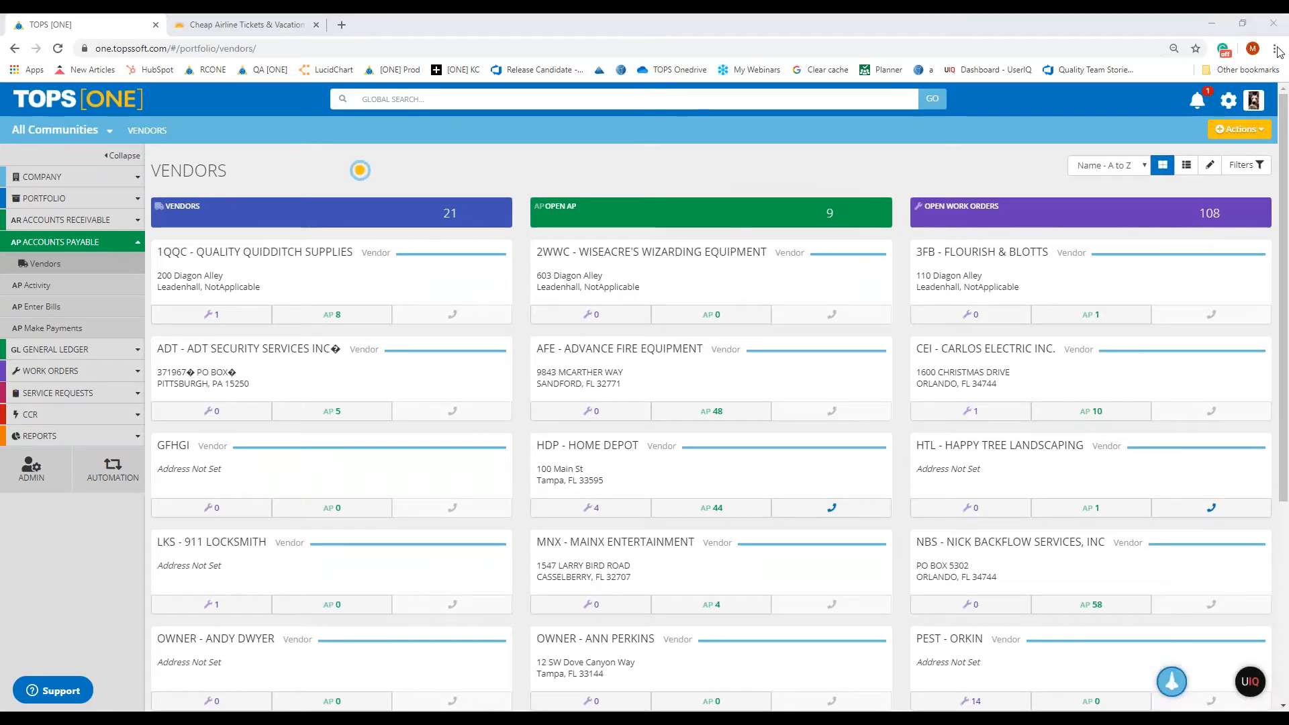
click(561, 159)
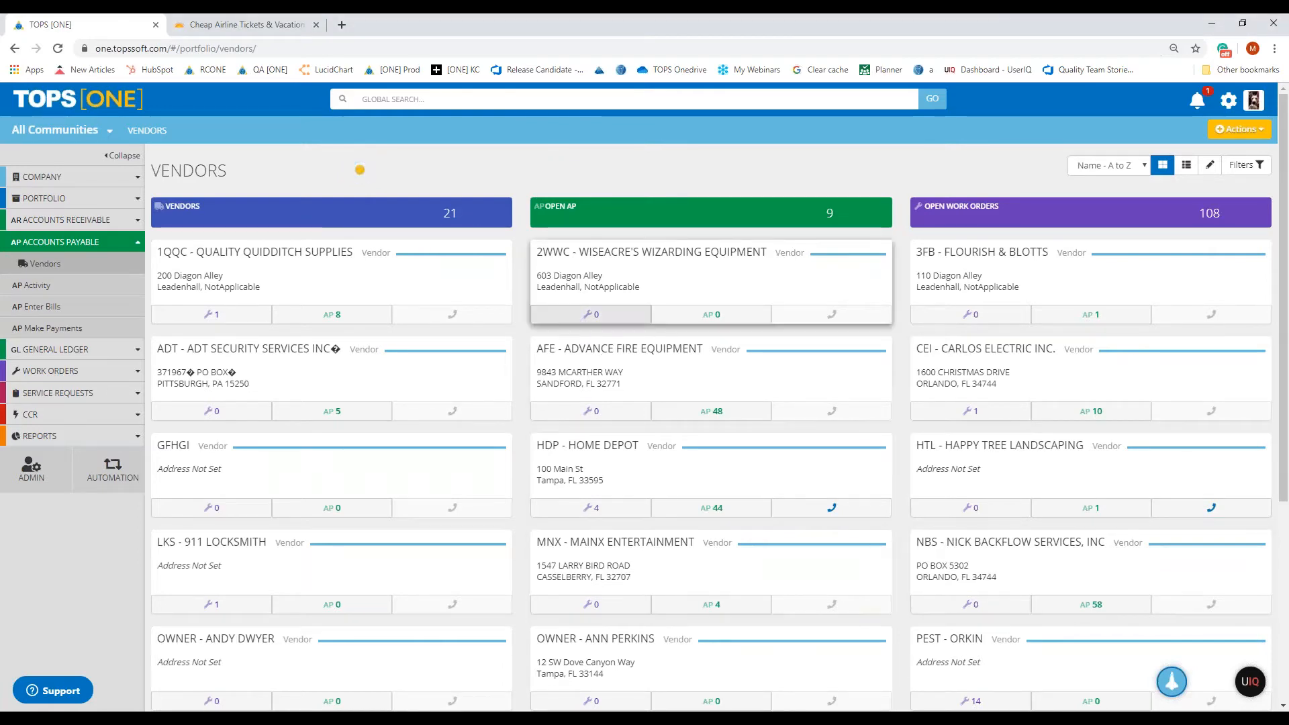
scroll(940, 604, down, 3)
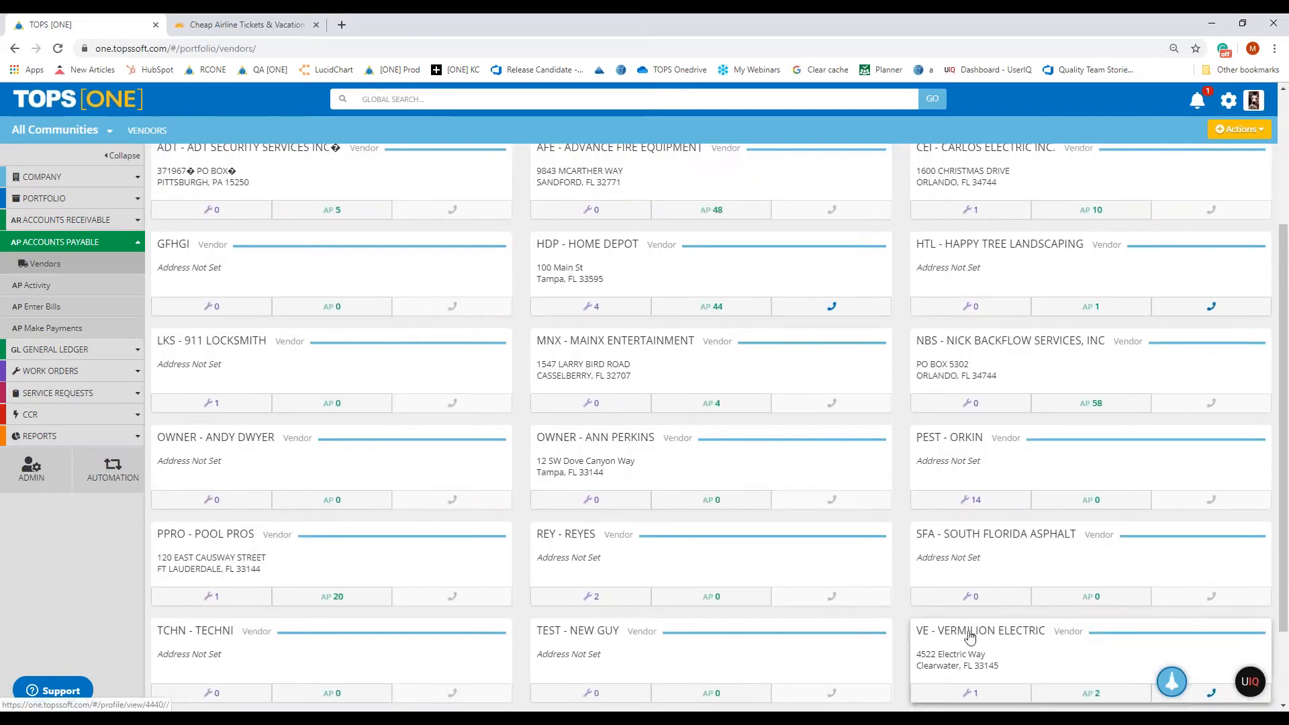
click(965, 635)
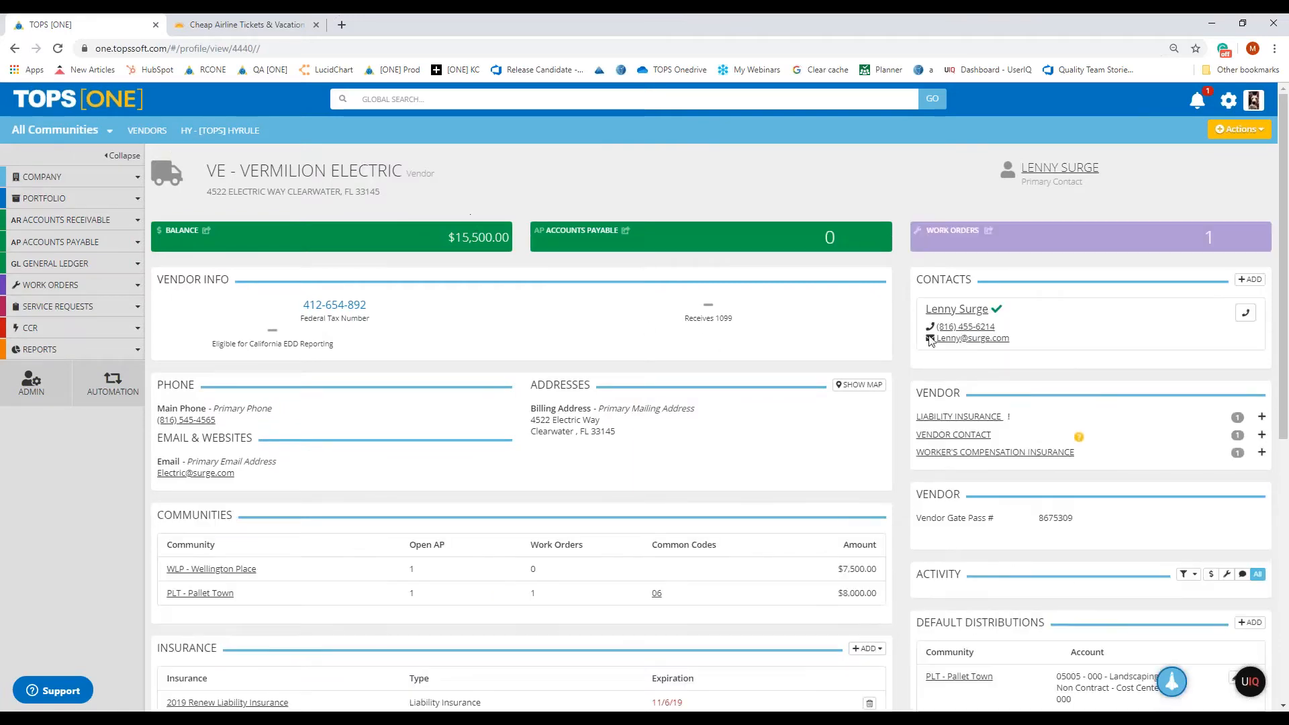
Review the communities and accounts in the vendor's default distributions
scroll(975, 605, down, 3)
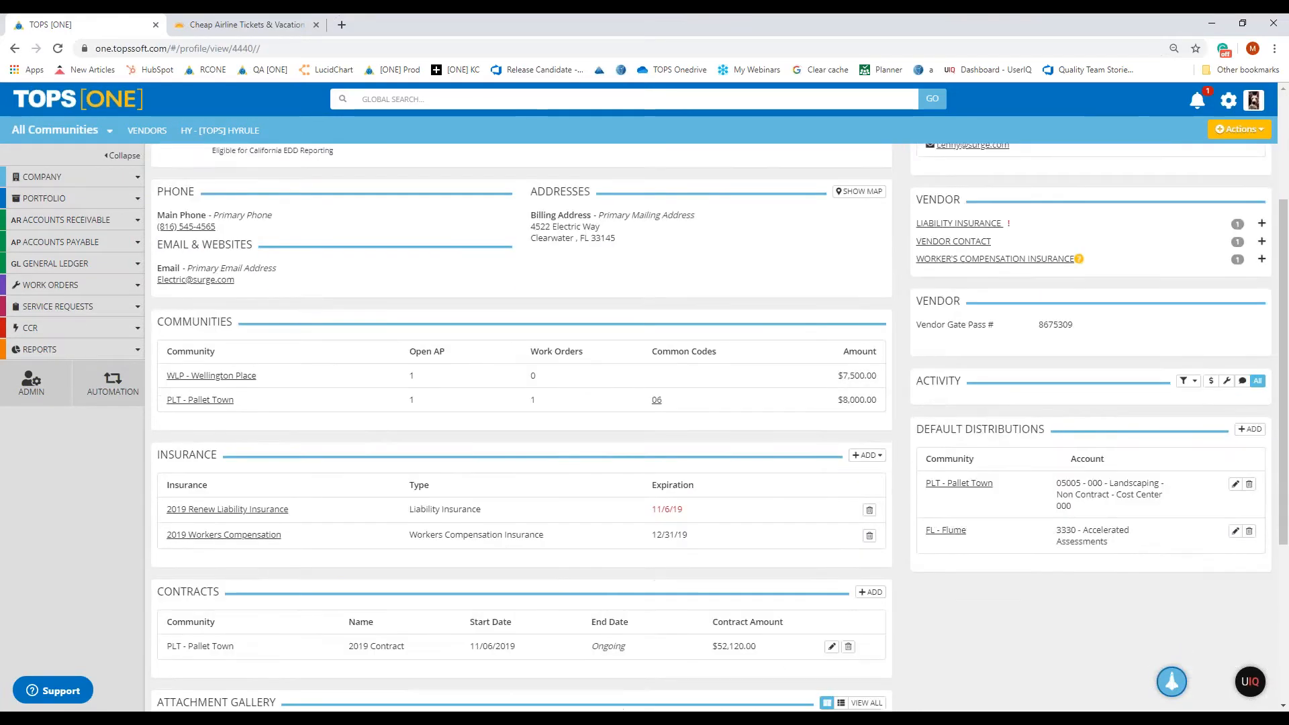
drag(1046, 538, 925, 535)
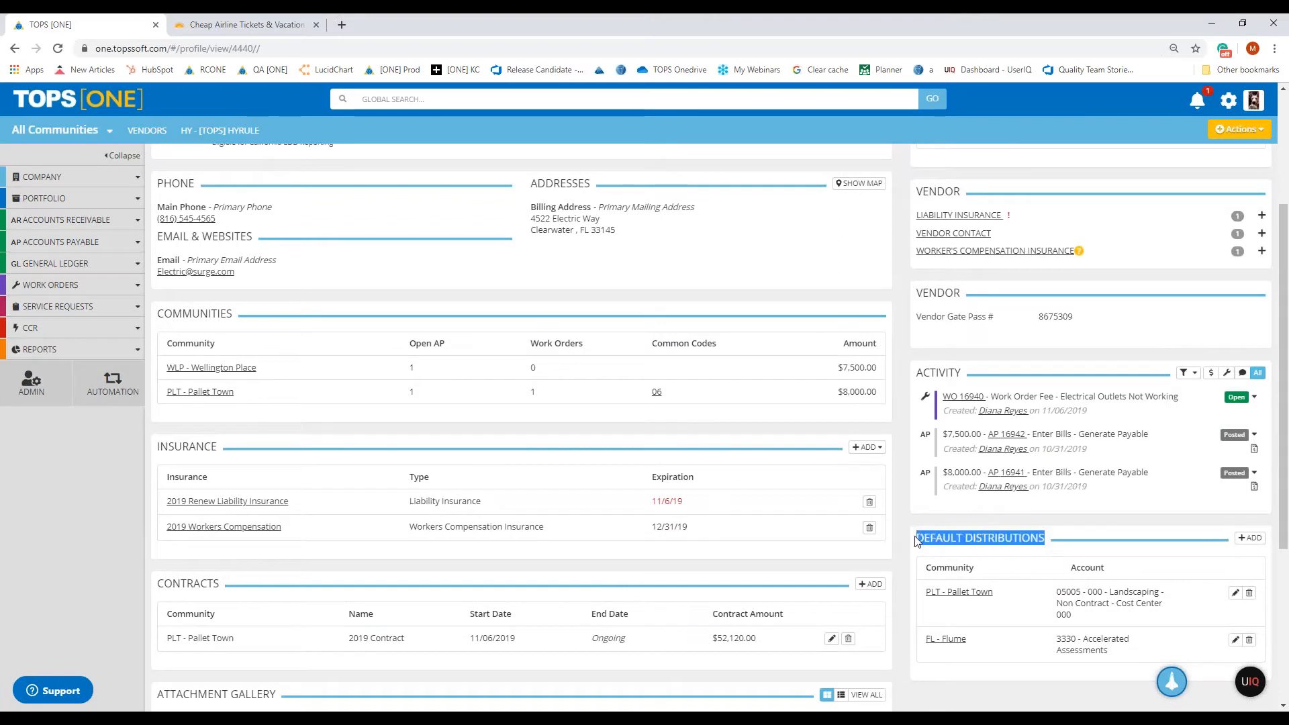
scroll(1028, 573, down, 2)
drag(1005, 460, 926, 458)
drag(968, 505, 927, 507)
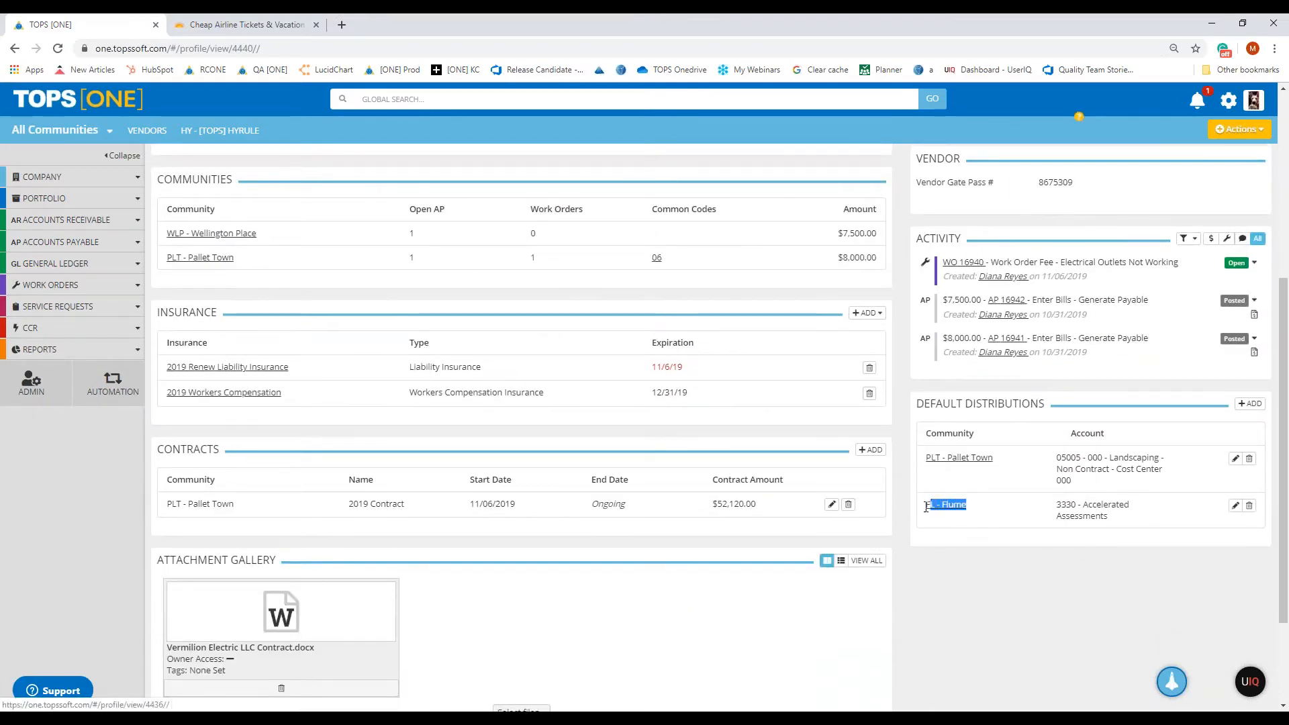
drag(1110, 473, 1056, 459)
click(1111, 474)
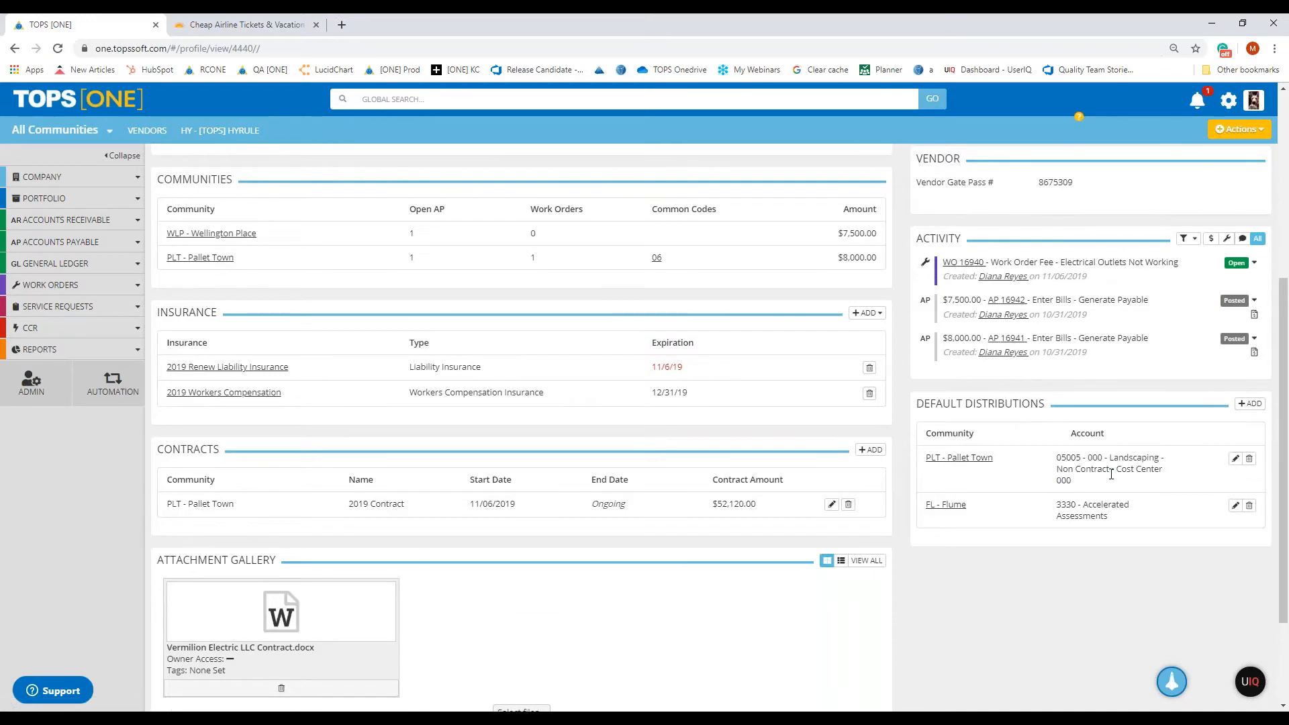
Open the PLT - Pallet Town default distribution for editing and review its community, account and percentage
click(1235, 459)
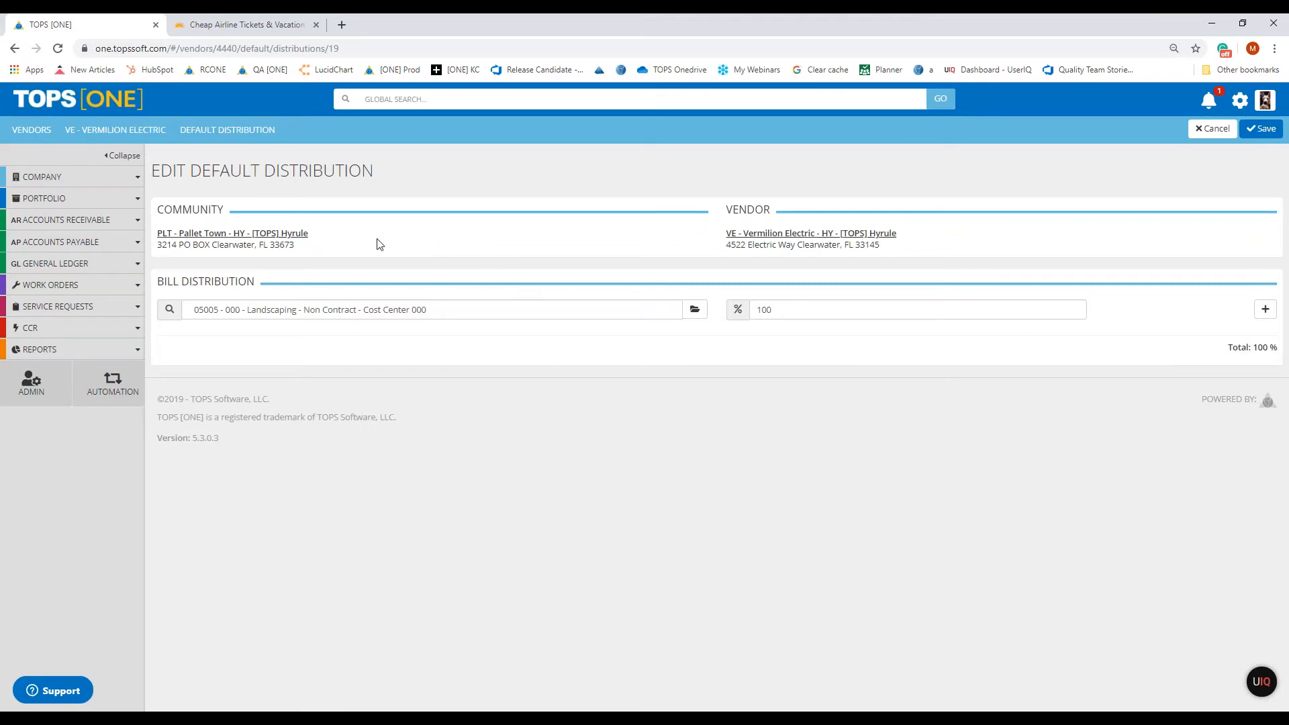
drag(349, 241, 154, 243)
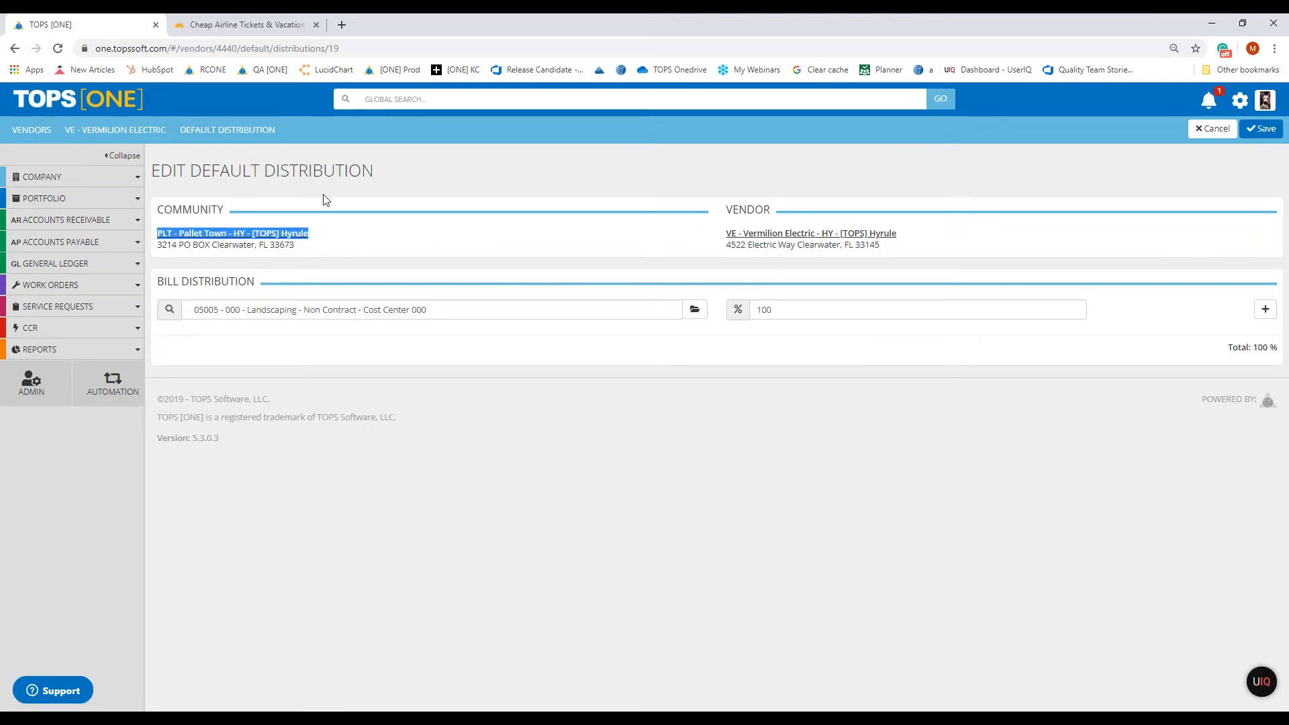
click(296, 245)
drag(478, 309, 192, 313)
click(483, 337)
click(842, 312)
click(851, 363)
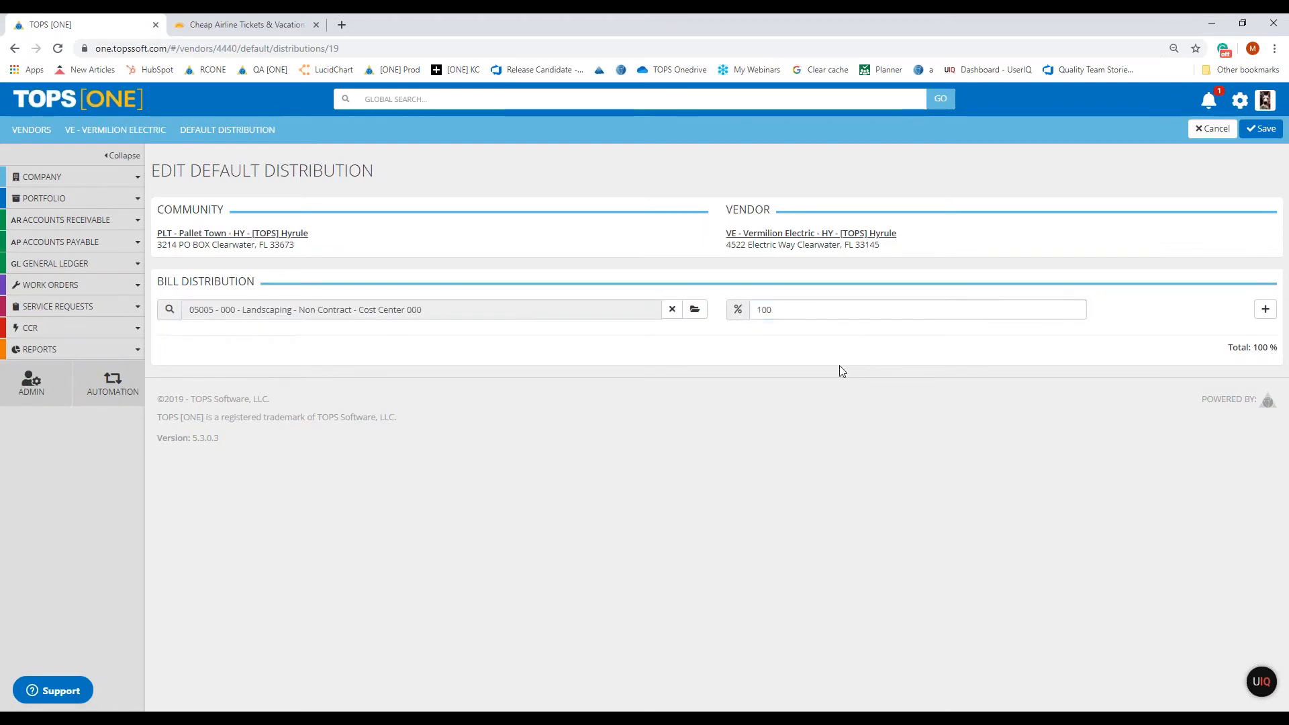
Add a second bill distribution line and assign it the account 02000 - 000 - Accounts Payable - Cost Center 000
click(1265, 311)
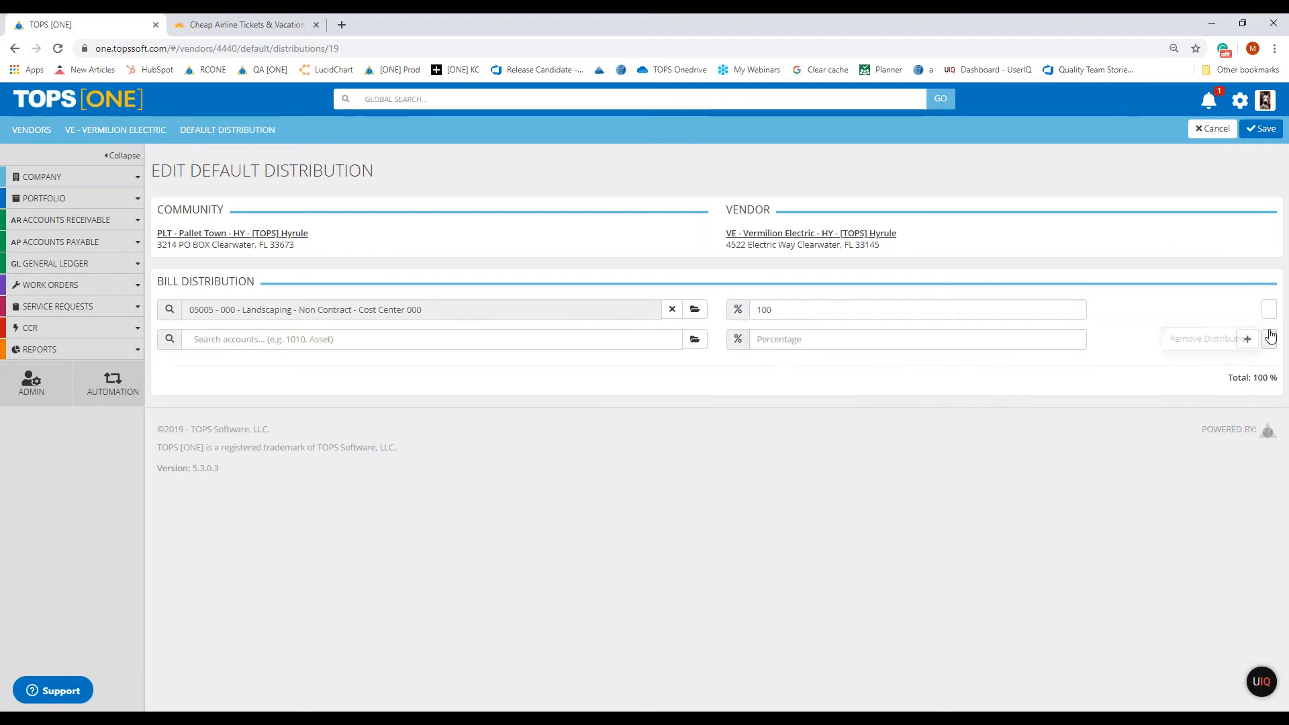
click(695, 339)
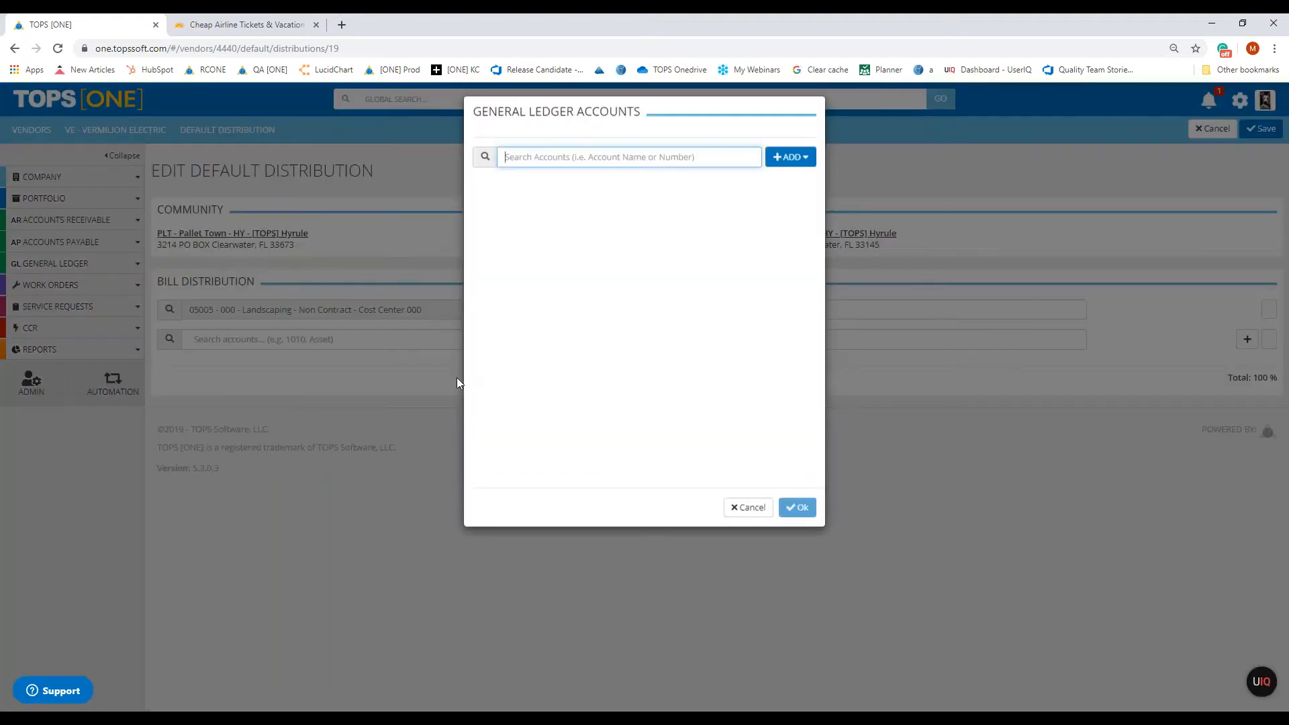
scroll(612, 313, down, 3)
click(613, 231)
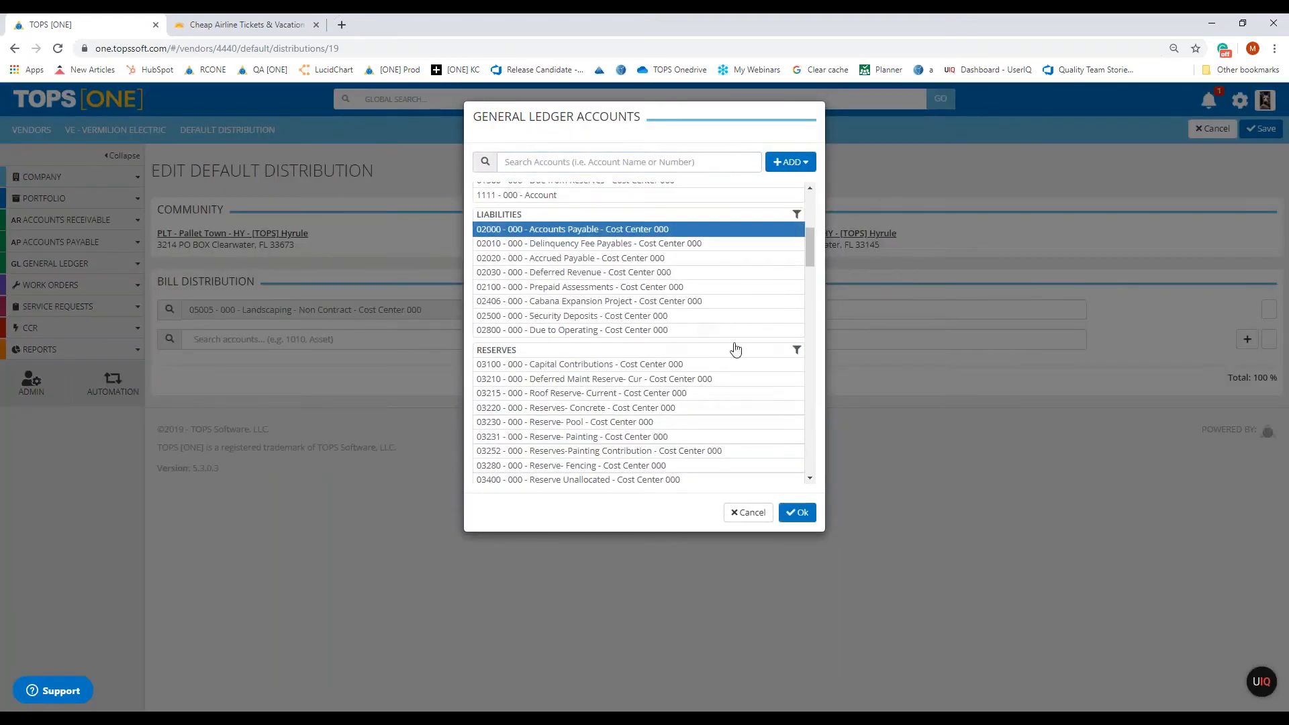
click(810, 513)
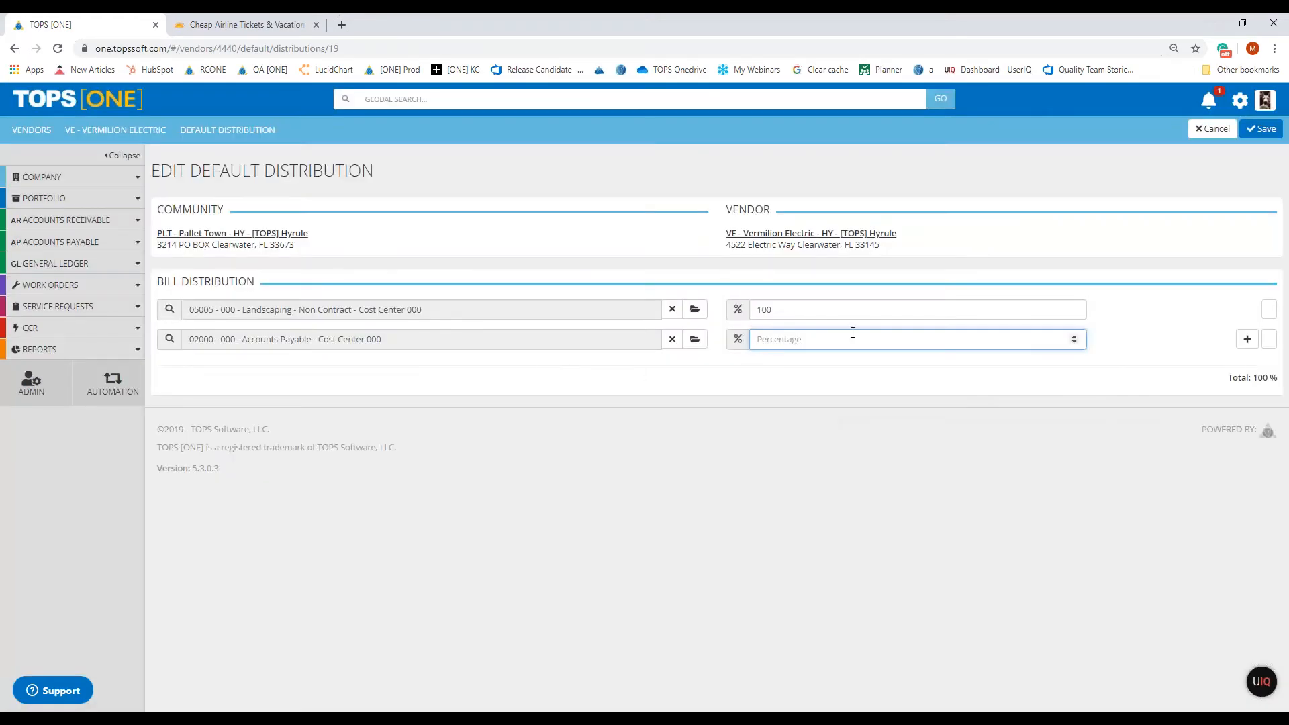
Set the Accounts Payable distribution line's percentage to 50
text(50)
key(Tab)
drag(767, 310, 773, 315)
click(772, 340)
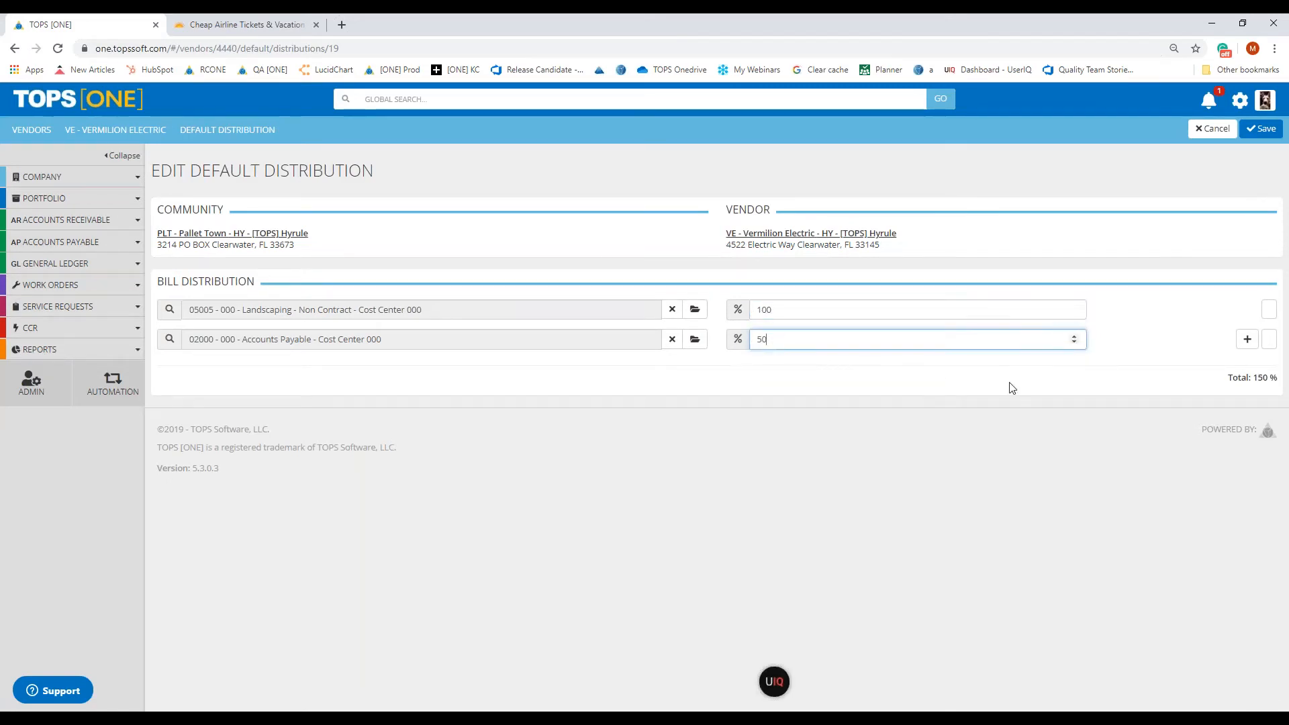
Check the distribution's total percentage and try to save the default distribution
drag(1238, 378, 1281, 382)
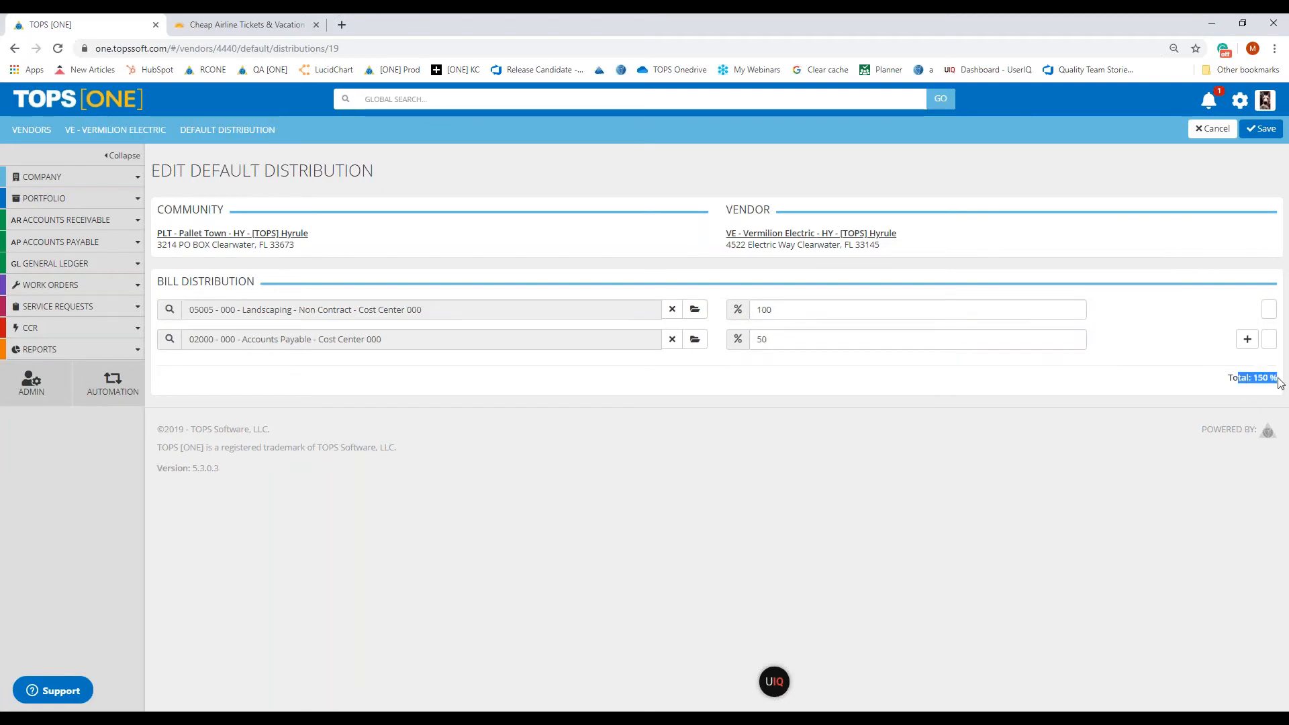
click(1186, 398)
click(1261, 129)
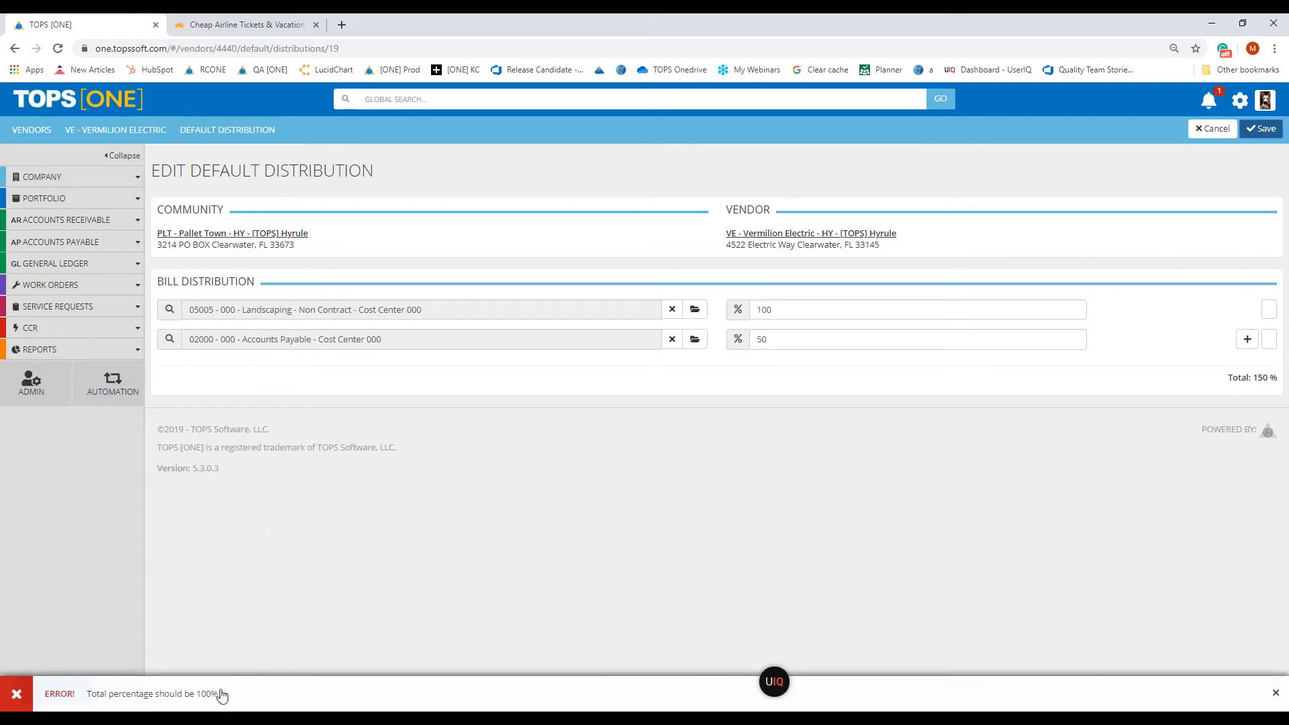
drag(123, 704, 97, 705)
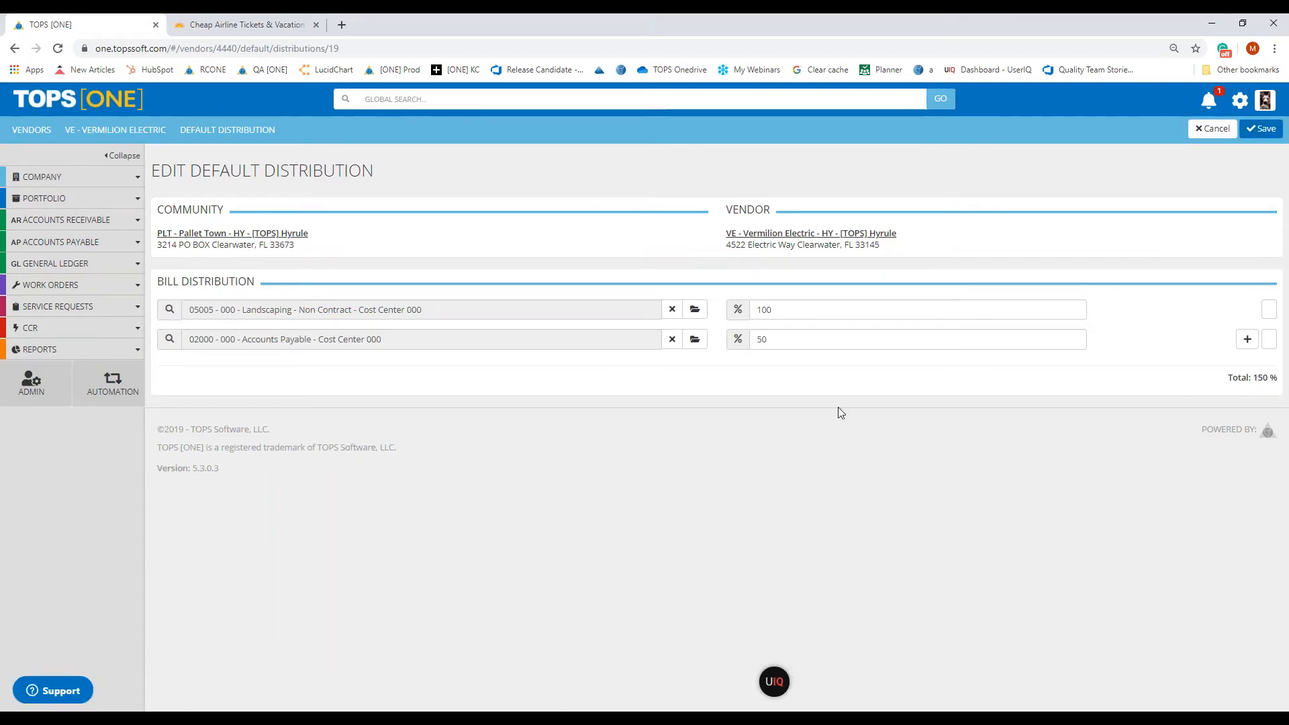
Set the Landscaping - Non Contract line's percentage to 50, check the total, and save the default distribution
double_click(765, 309)
text(50)
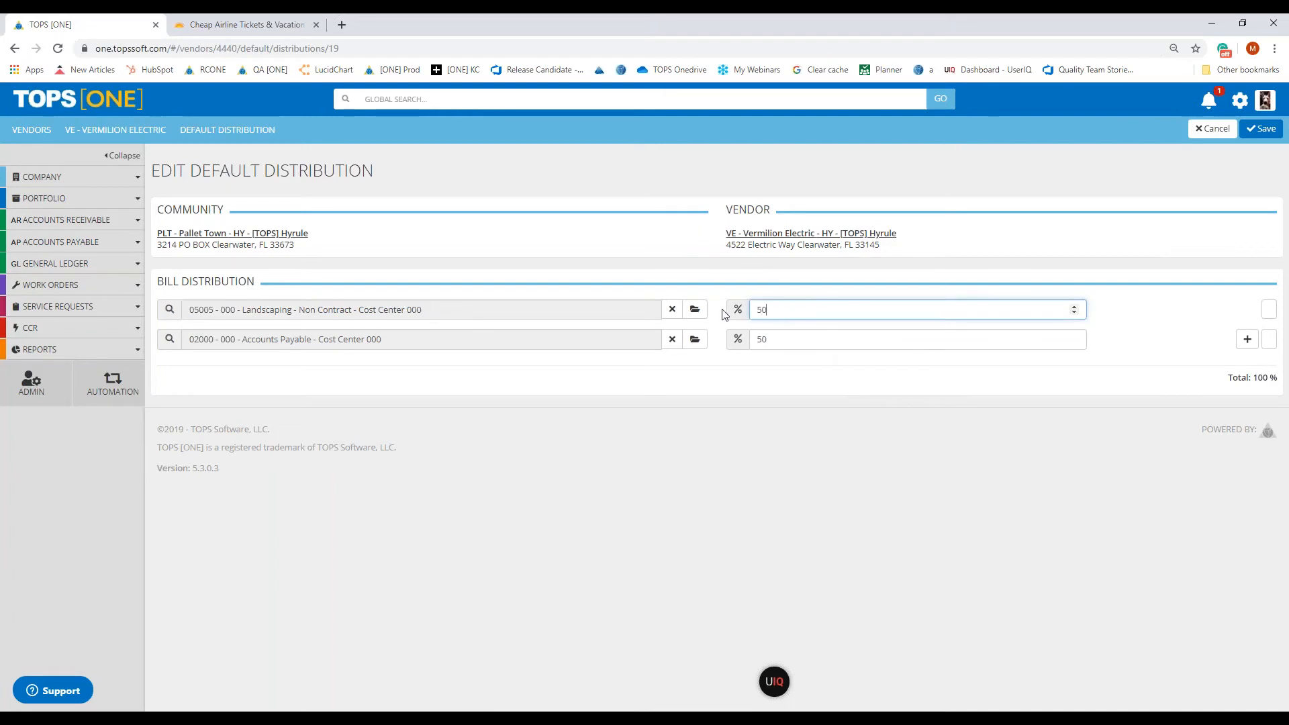
click(869, 366)
click(779, 310)
click(772, 339)
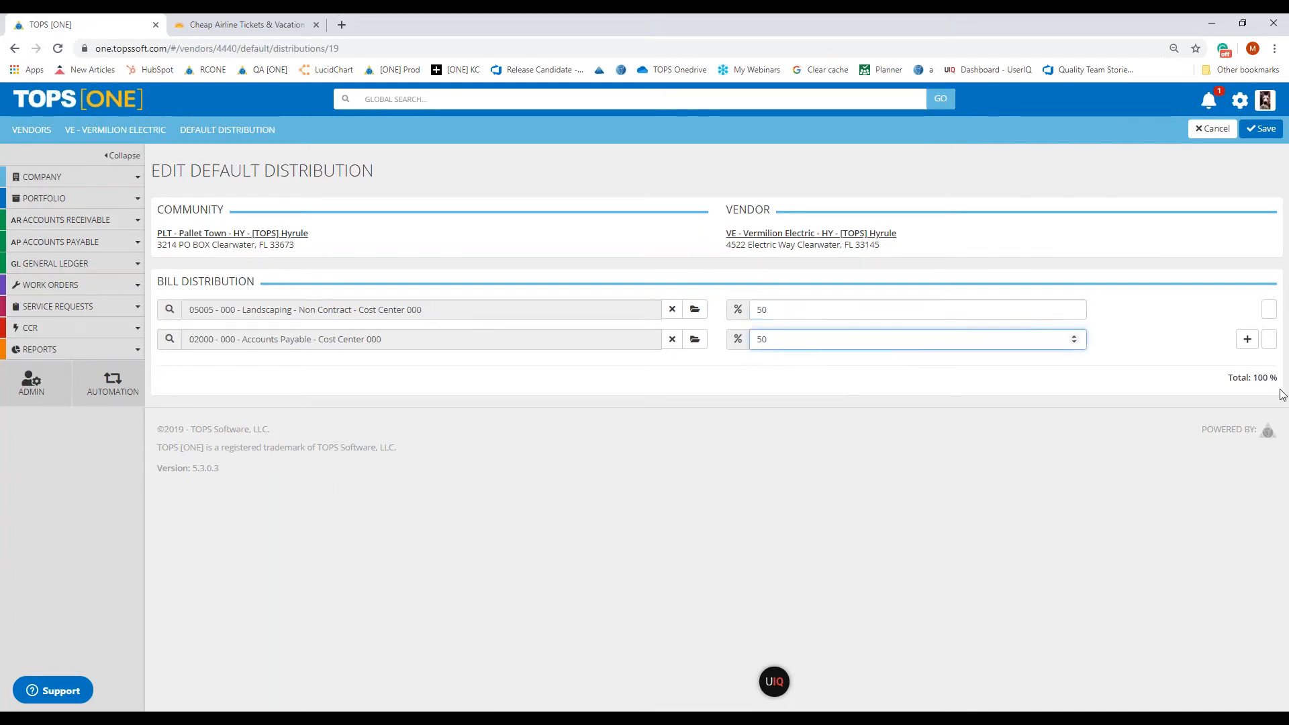
drag(1281, 382, 1226, 380)
click(1181, 385)
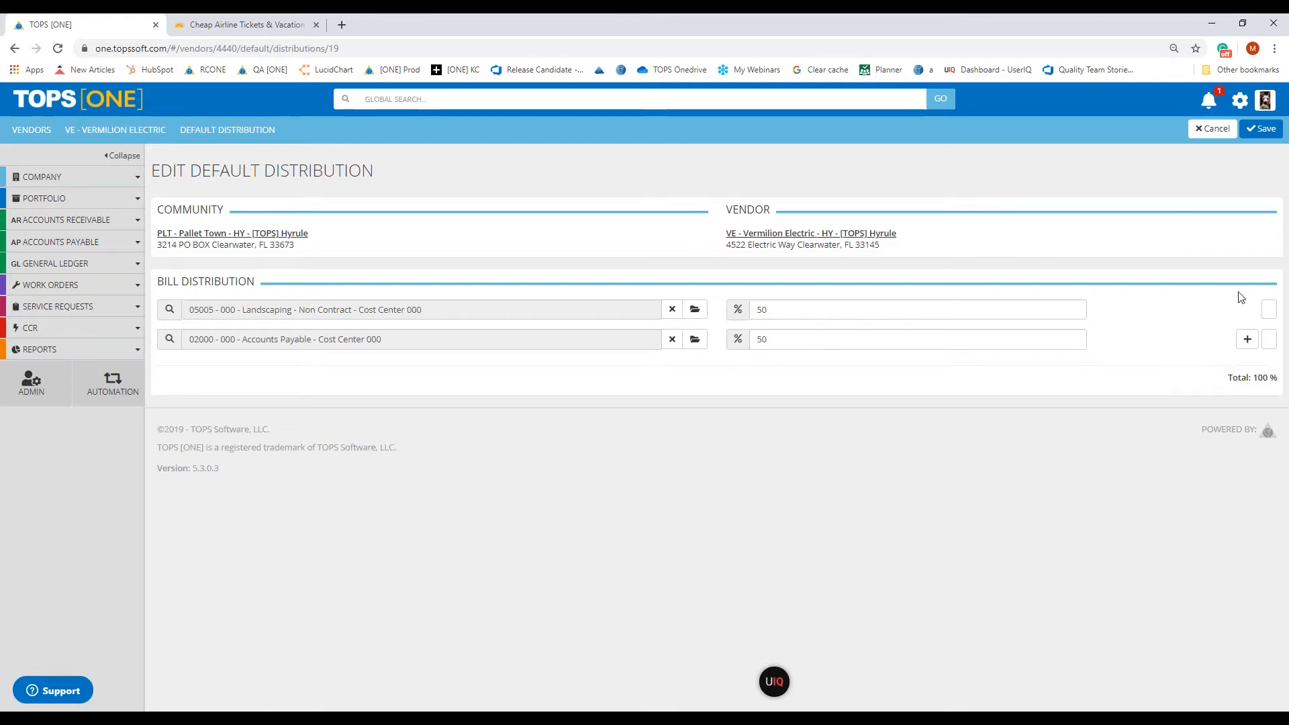
click(1264, 128)
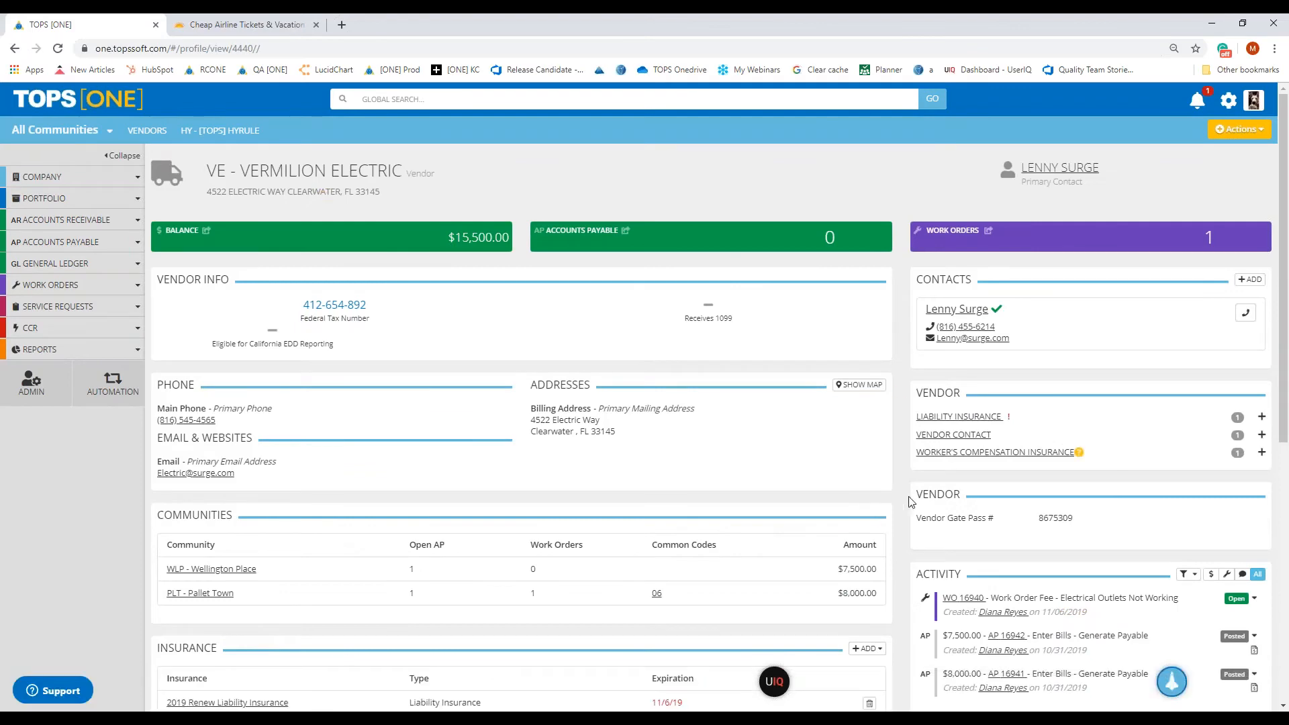
Open the Enter Bills form in Accounts Payable
scroll(903, 498, down, 1)
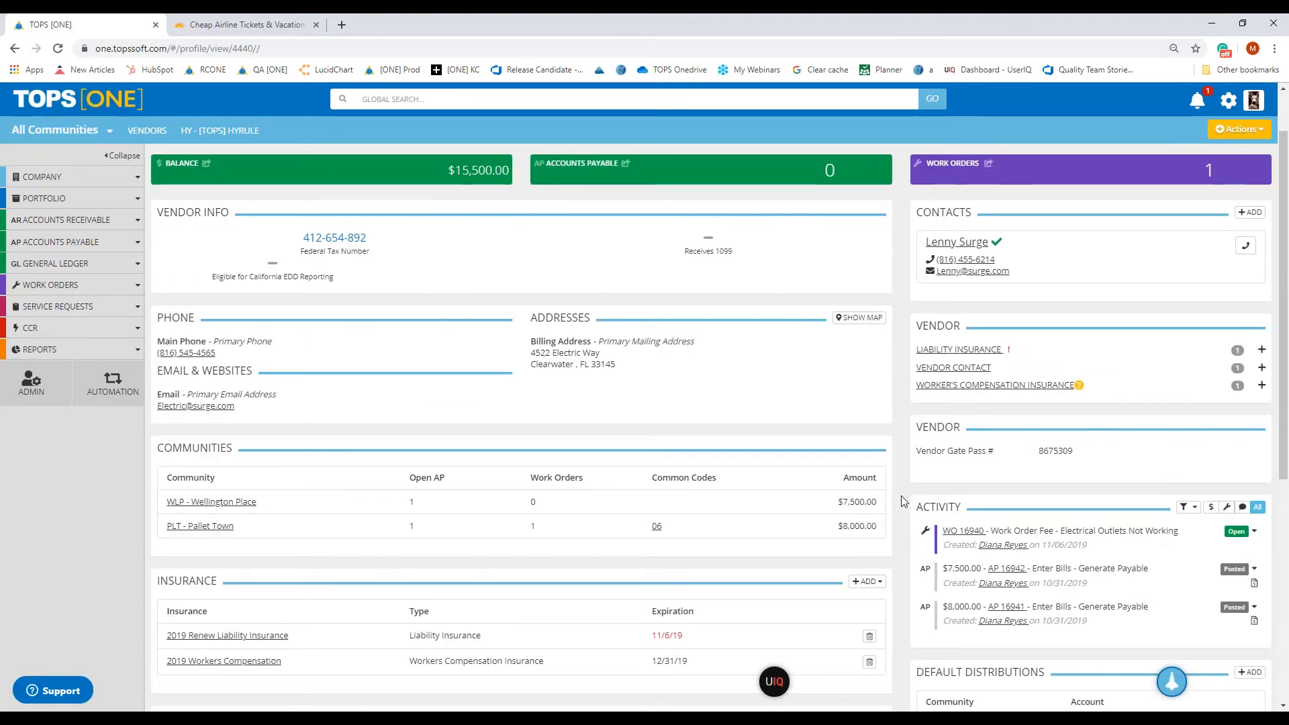
scroll(903, 499, up, 1)
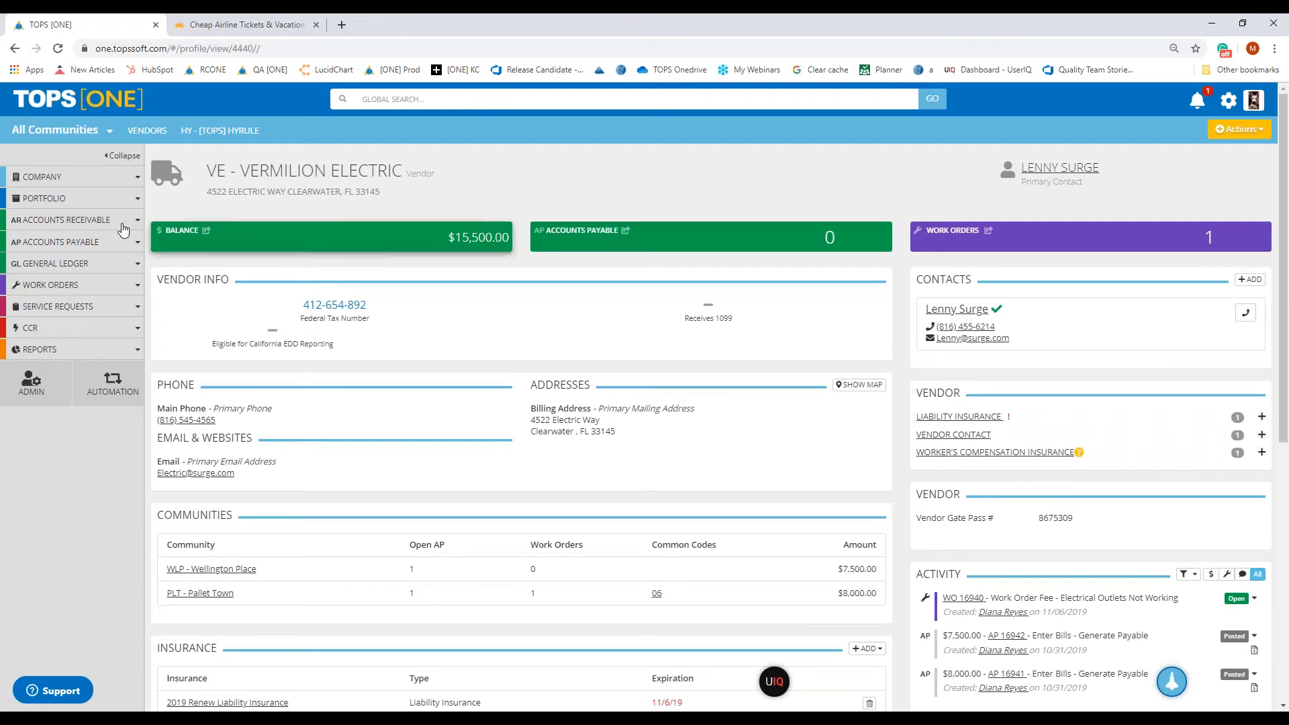
click(101, 250)
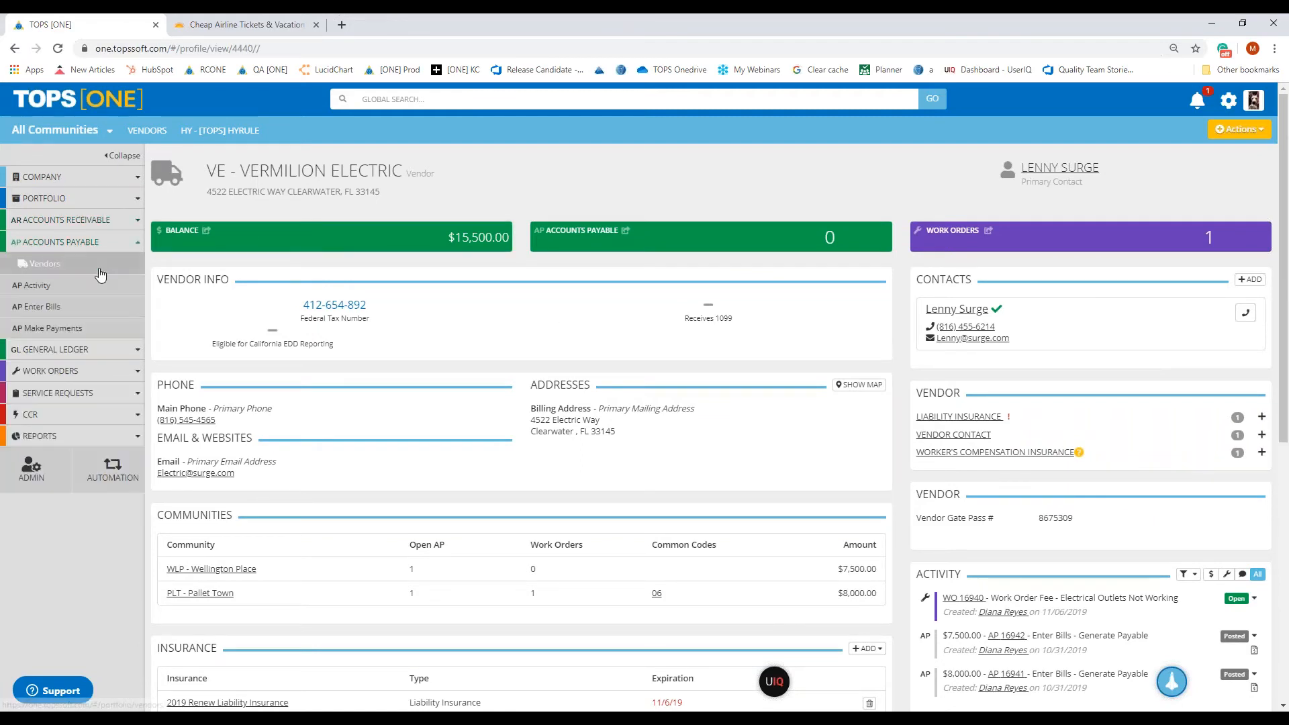
click(80, 313)
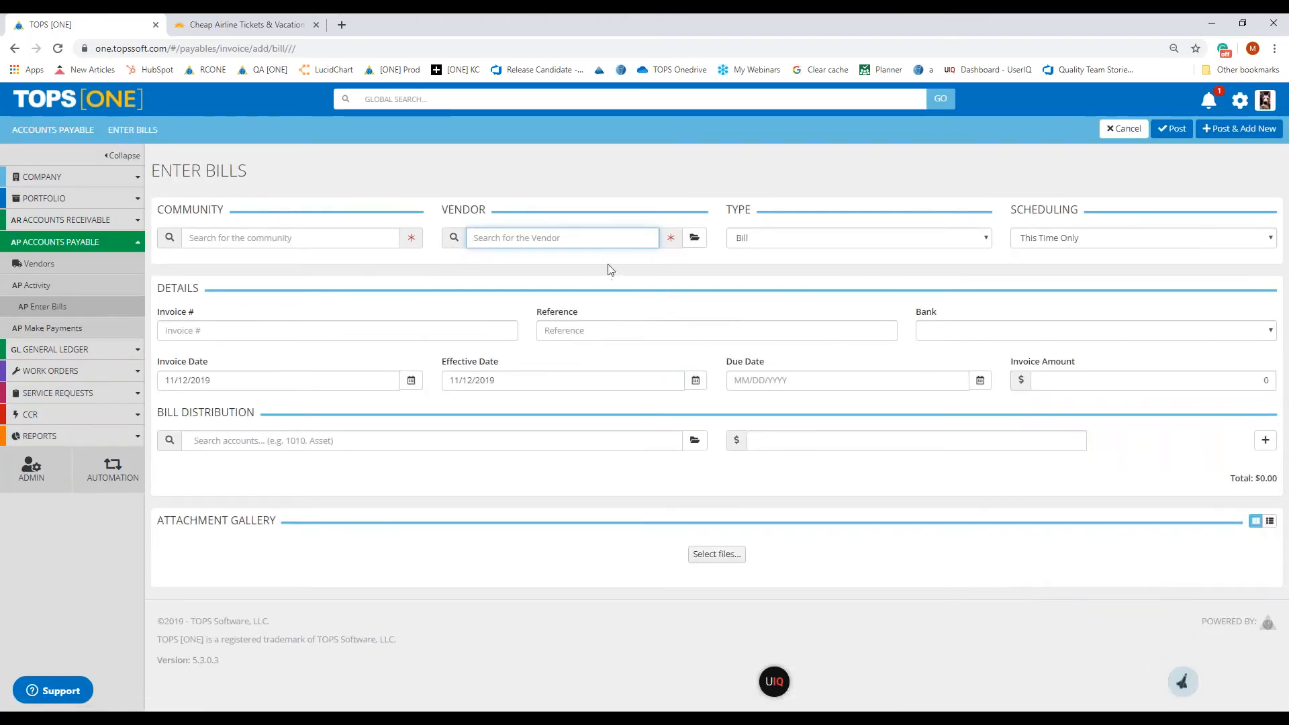
Choose PLT - Pallet Town as the bill's community and 2WWC - Wiseacre's Wizarding Equipment as its vendor
click(310, 235)
text(pallet)
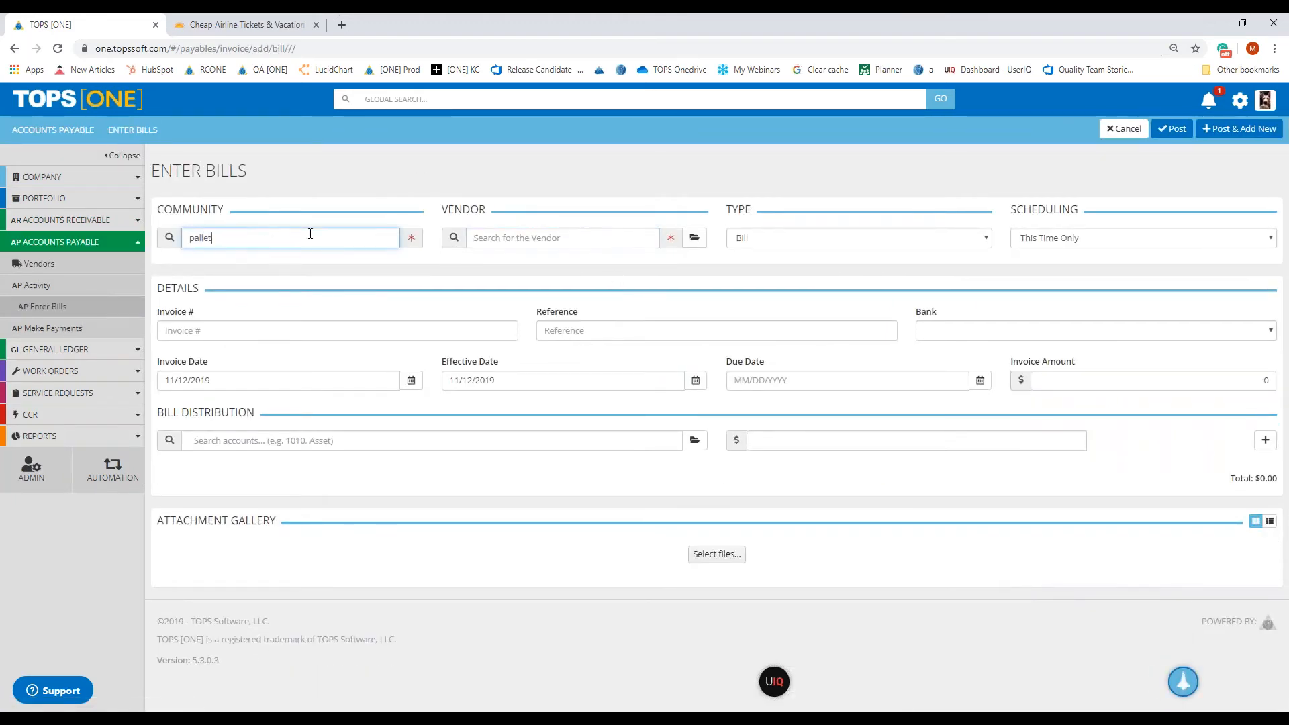
click(288, 277)
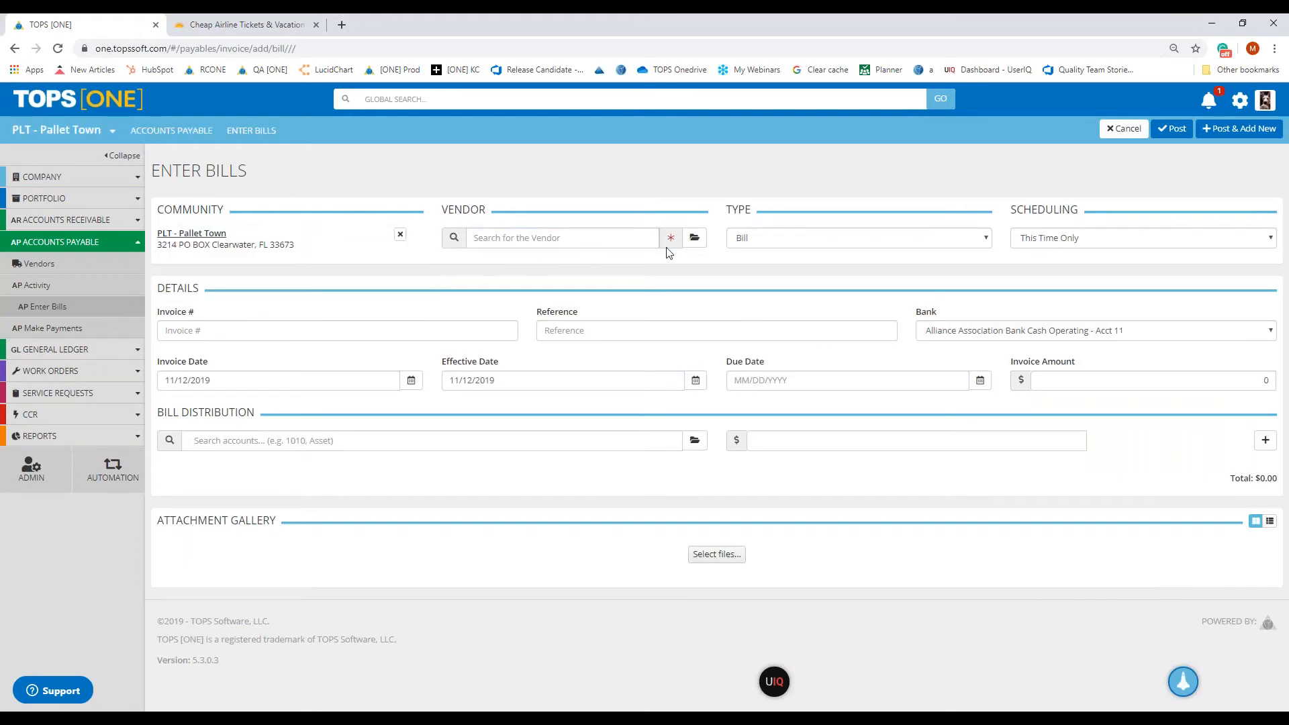
click(694, 238)
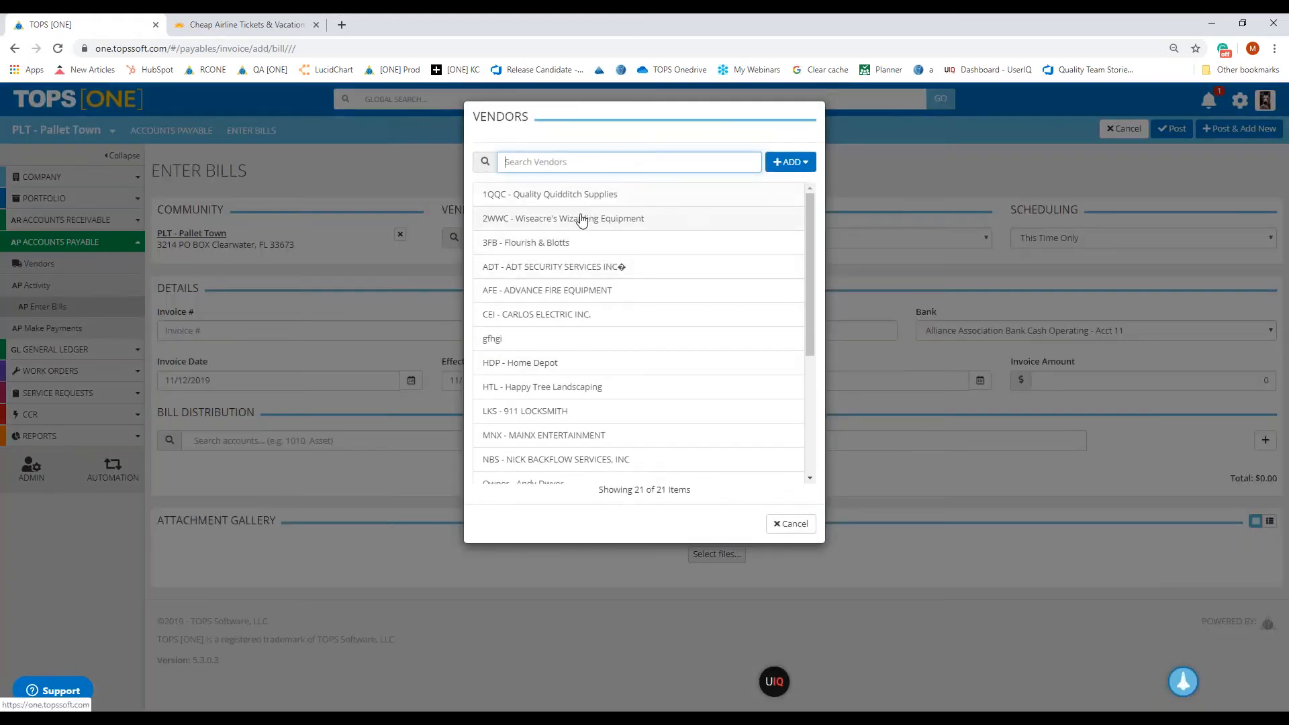
click(578, 217)
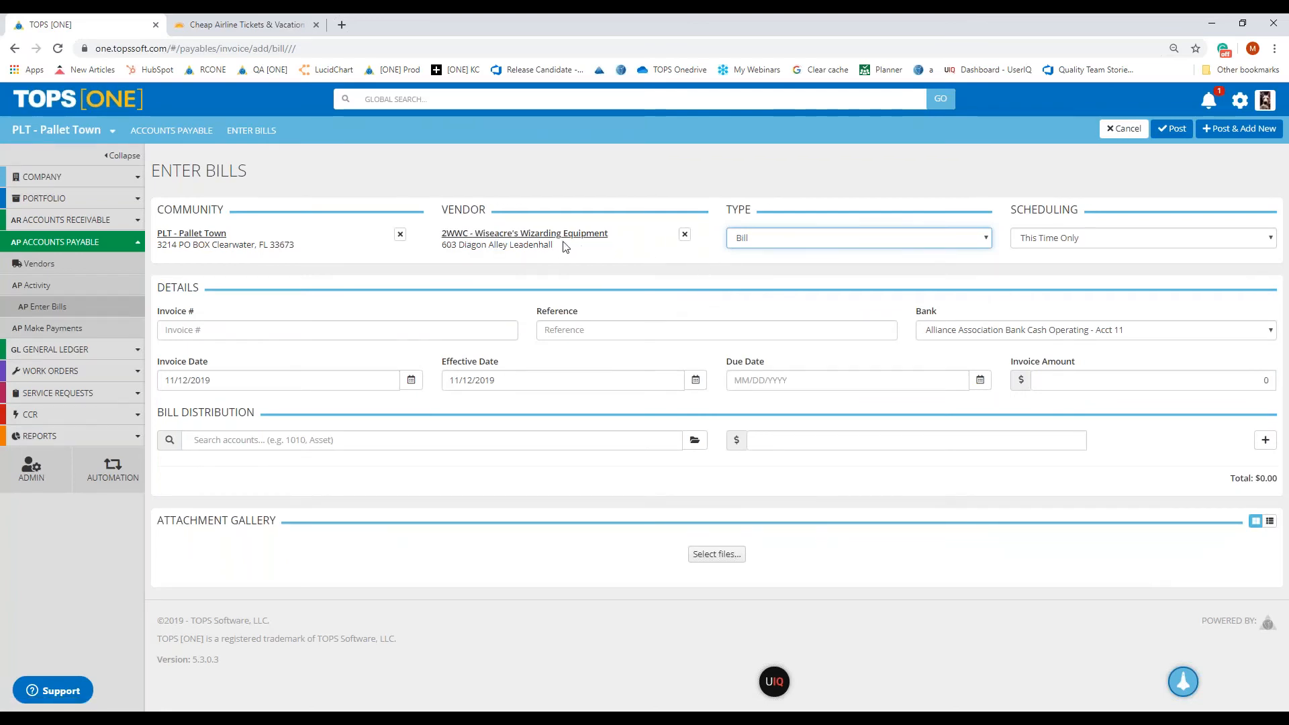
drag(246, 234, 159, 234)
click(490, 272)
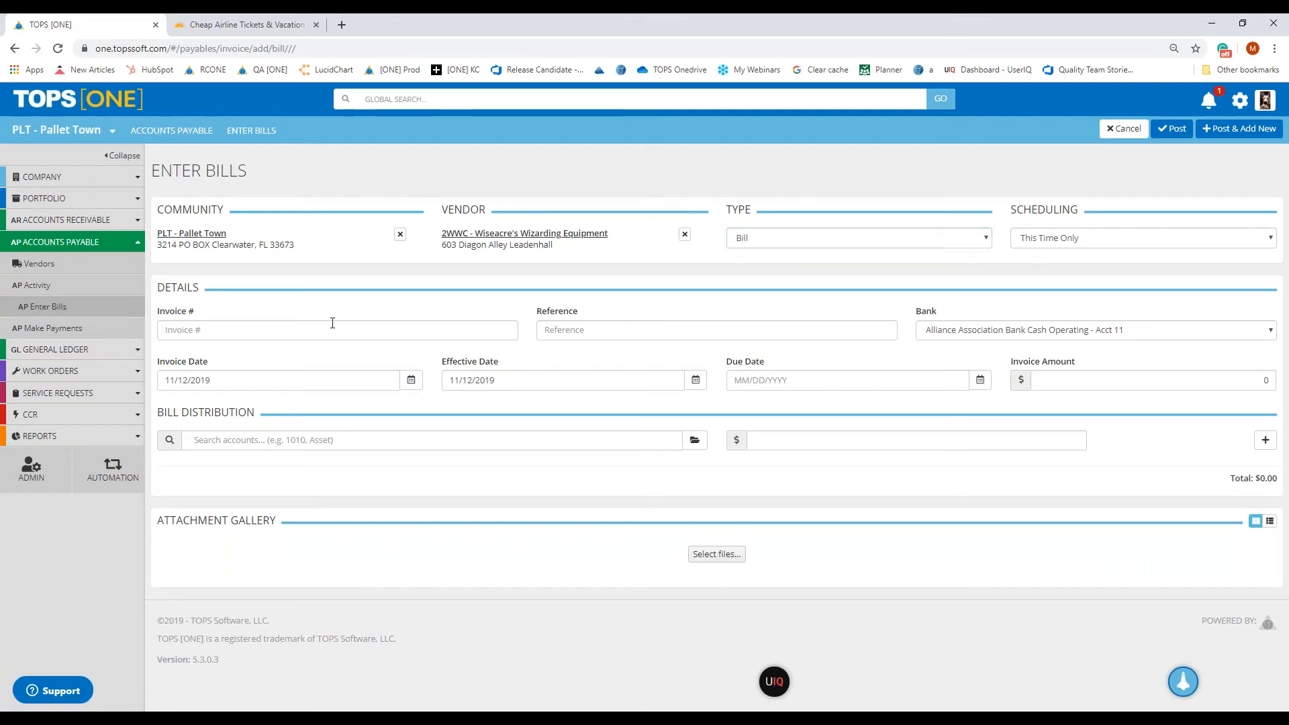
Set the bill's due date to 11/13/2019 and the invoice amount to 100
click(792, 380)
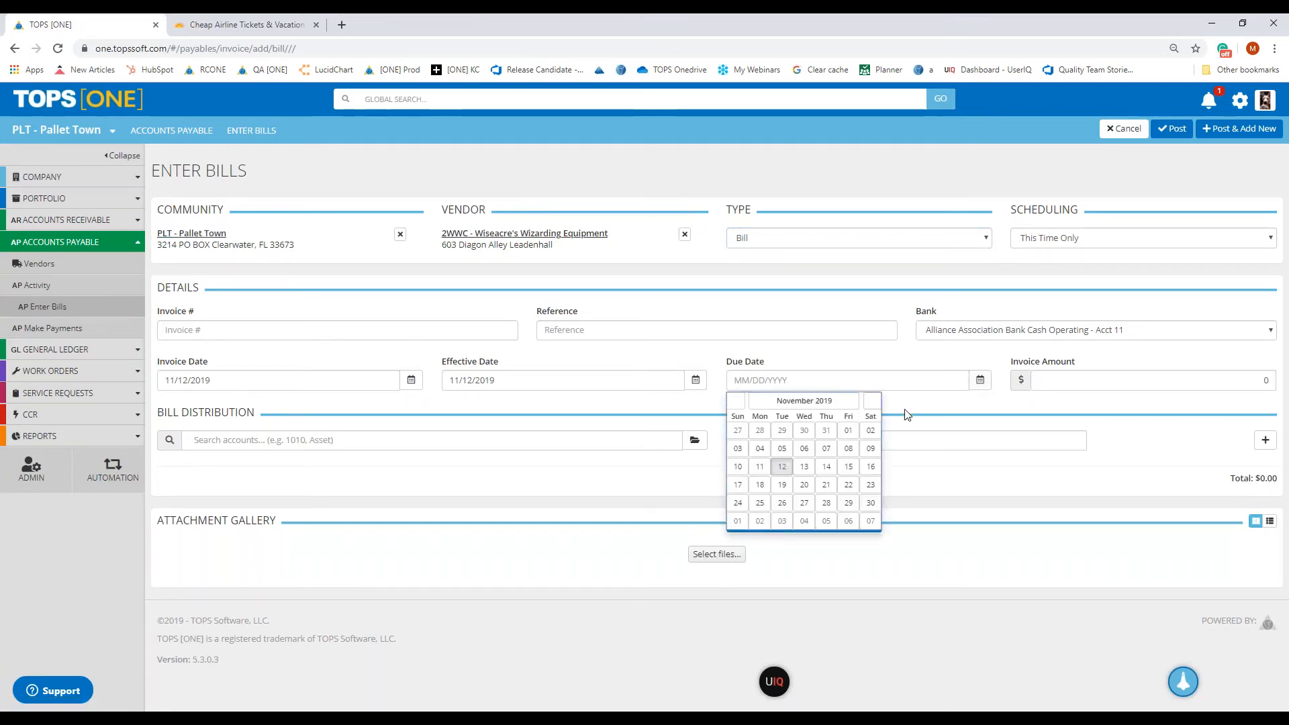
click(804, 470)
click(1156, 390)
text(100)
click(945, 423)
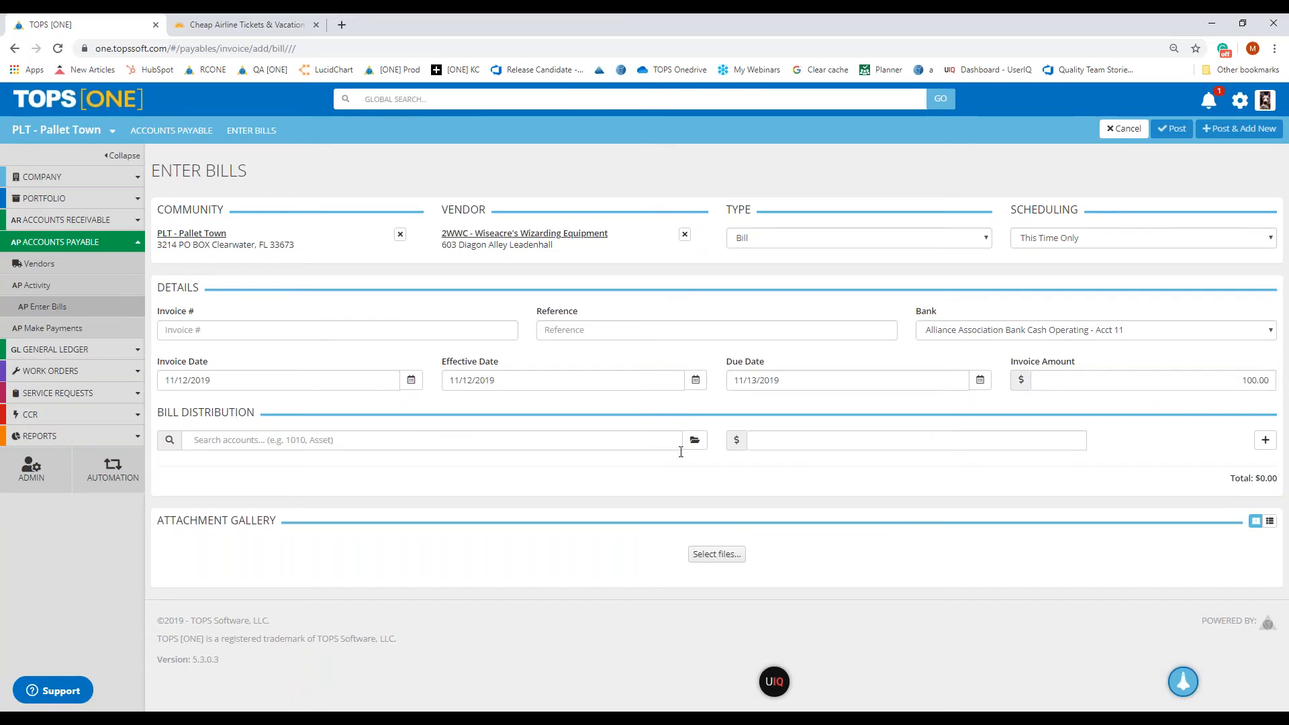
Distribute the full 100.00 of the bill to account 02000 - 000 - Accounts Payable - Cost Center 000
click(695, 440)
scroll(538, 288, down, 5)
click(596, 363)
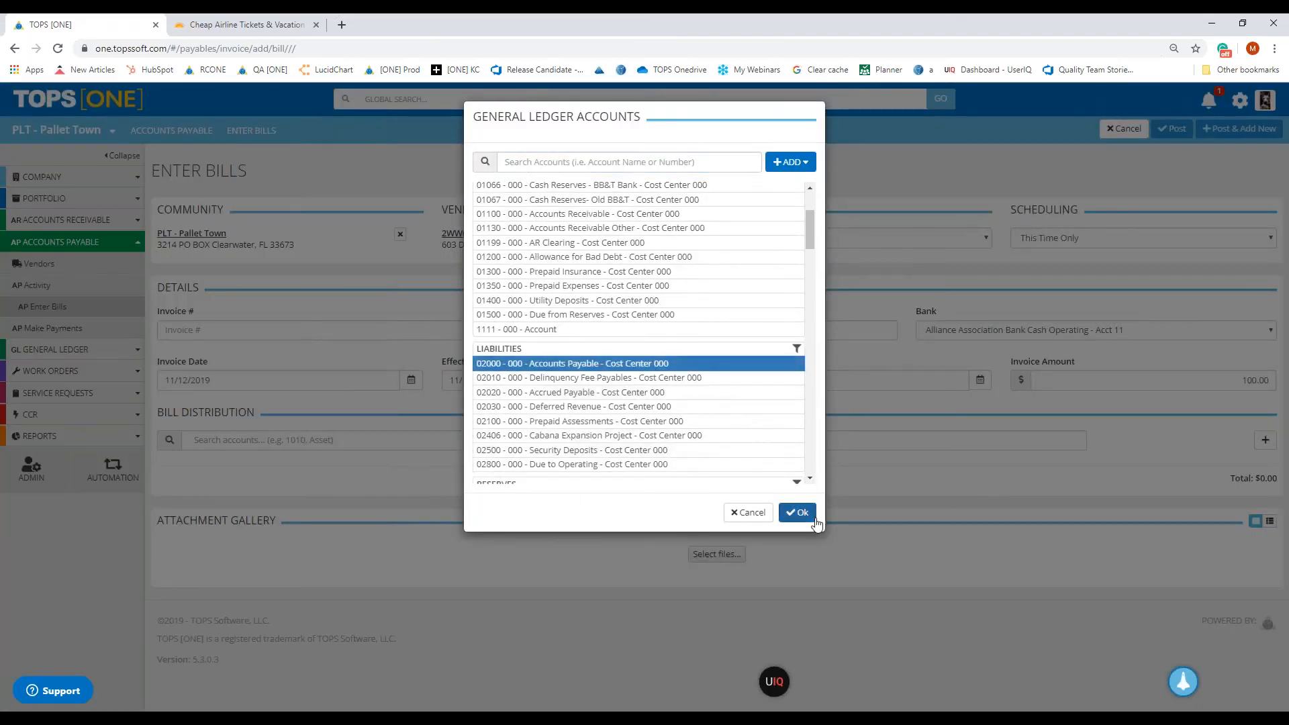
click(797, 513)
click(1136, 449)
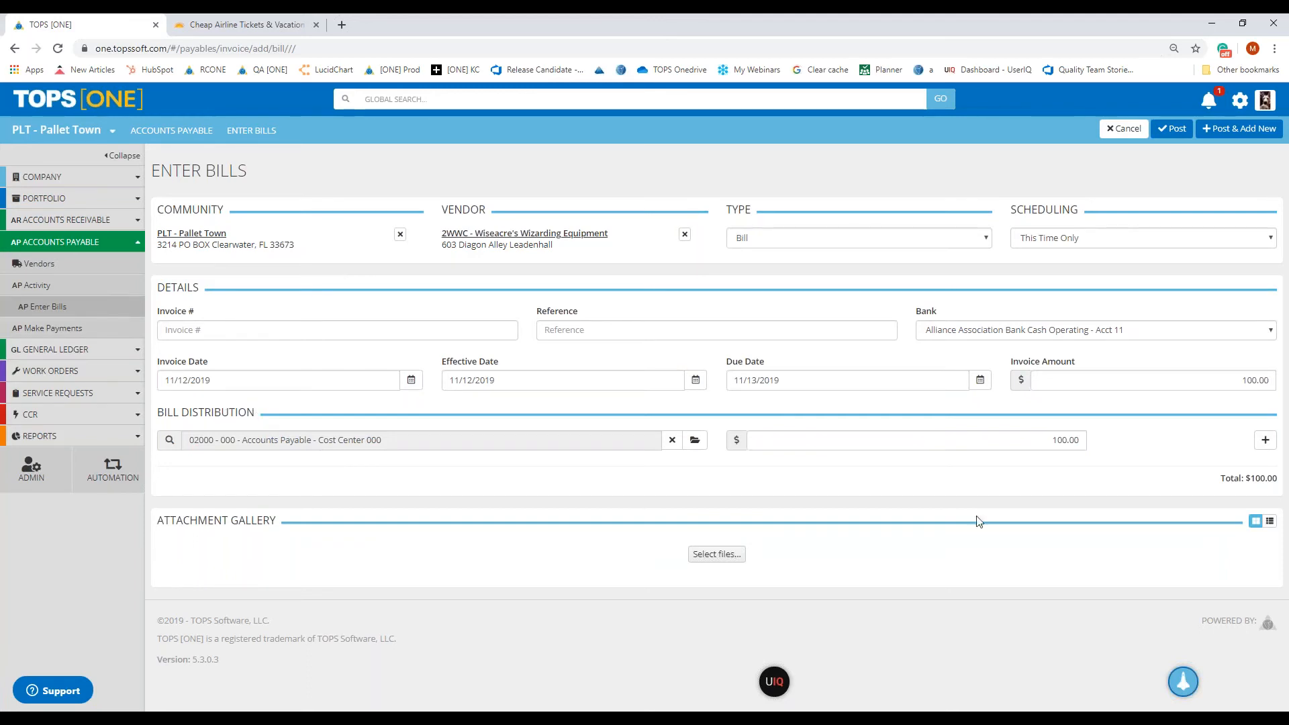
click(1061, 439)
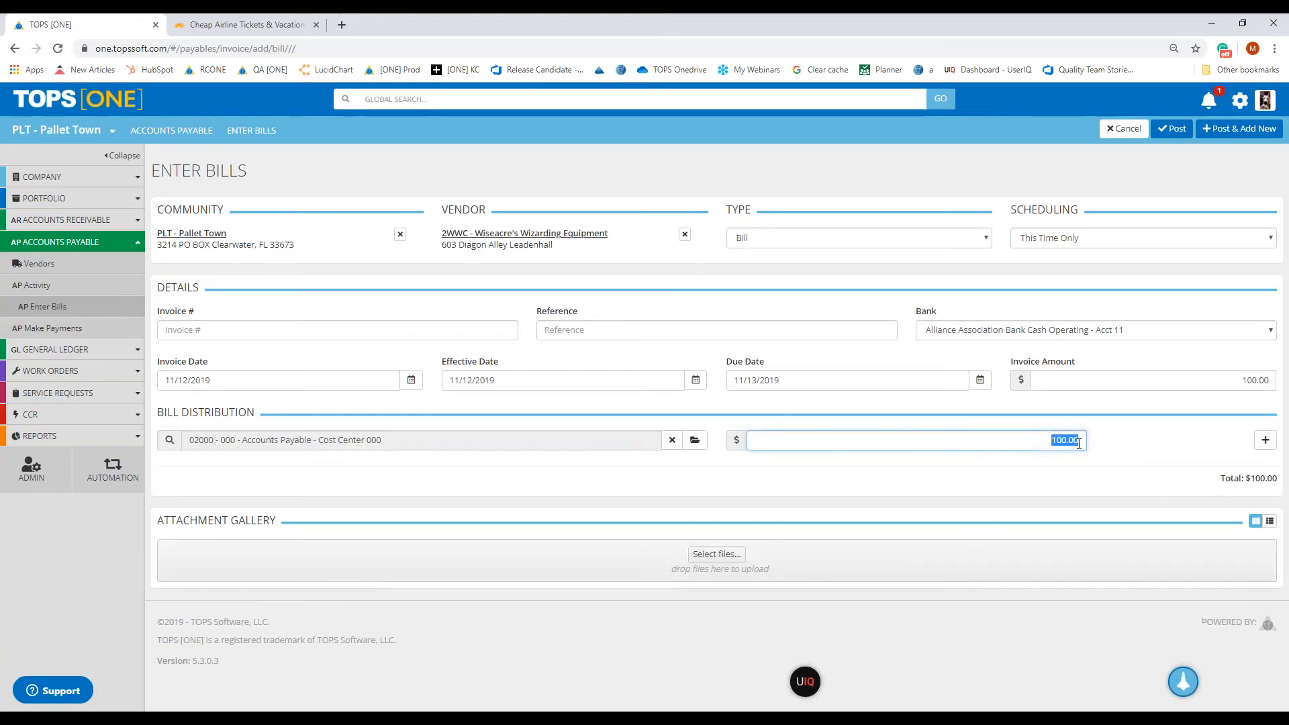
click(1152, 448)
Post the bill and accept 100 percent to Accounts Payable as the default distribution for this community and vendor
click(1170, 127)
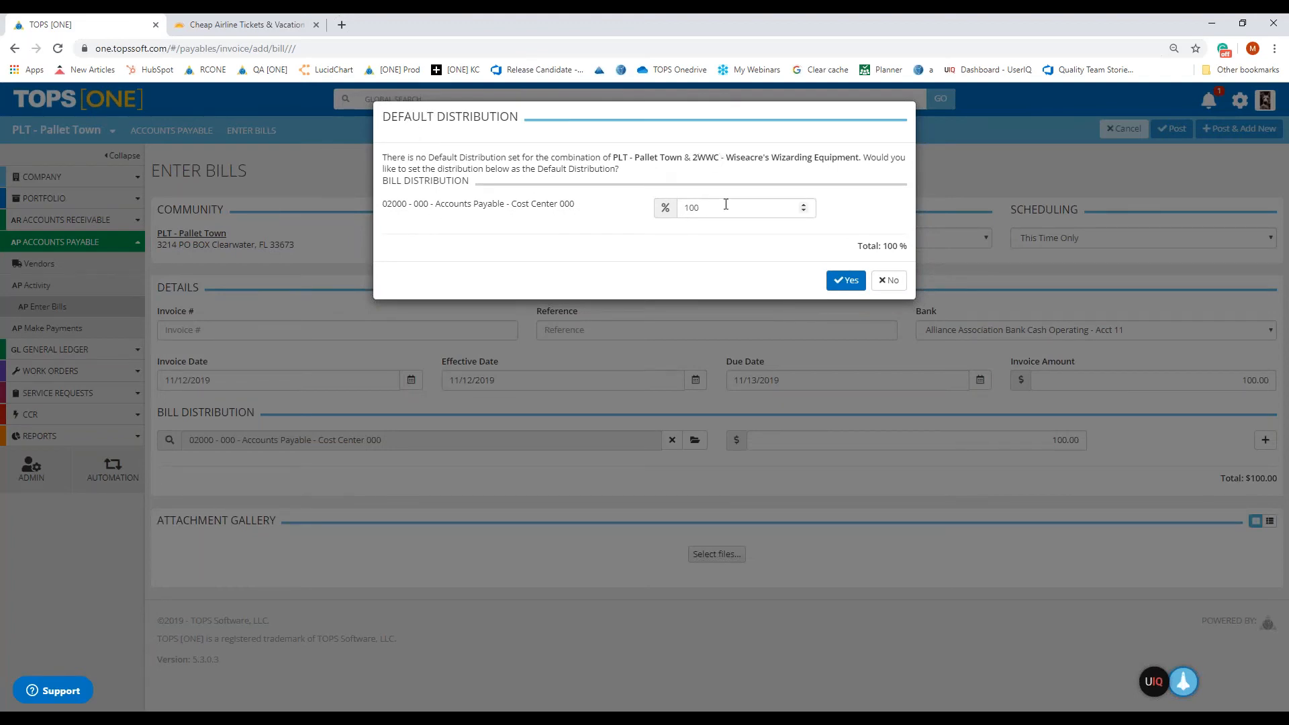
double_click(698, 208)
text(50)
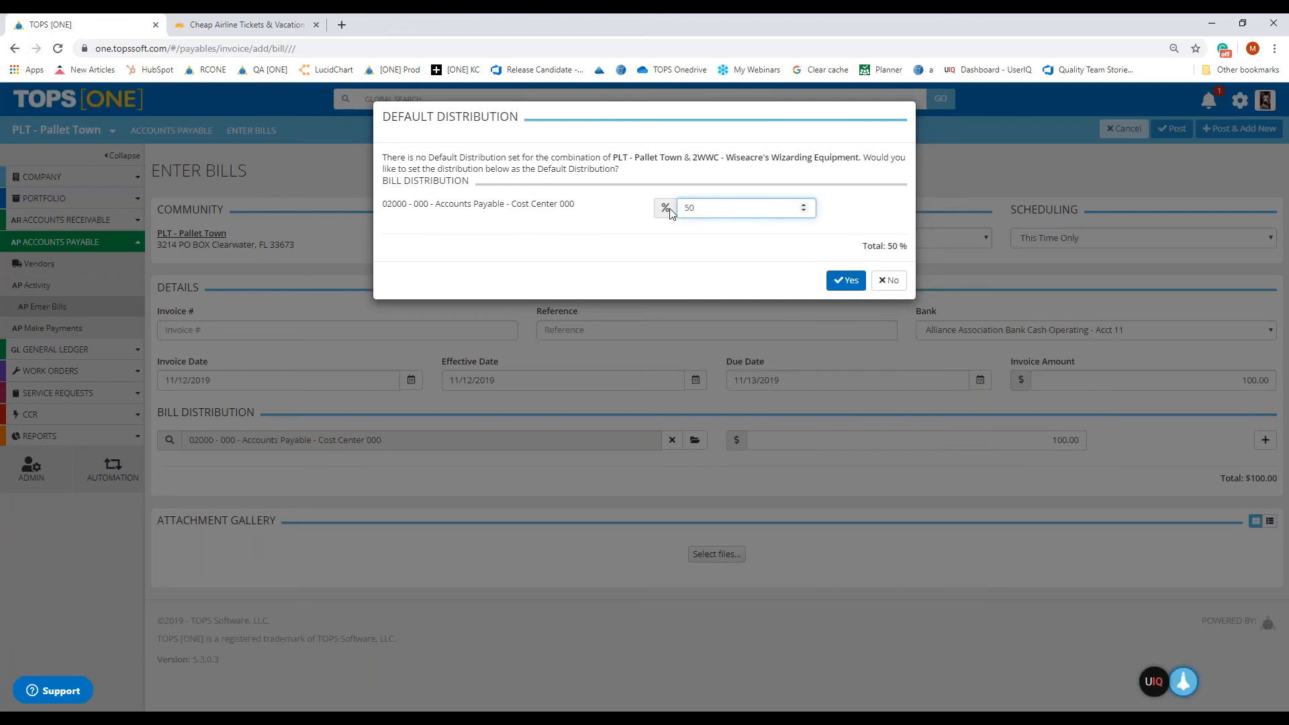
text(100)
click(771, 255)
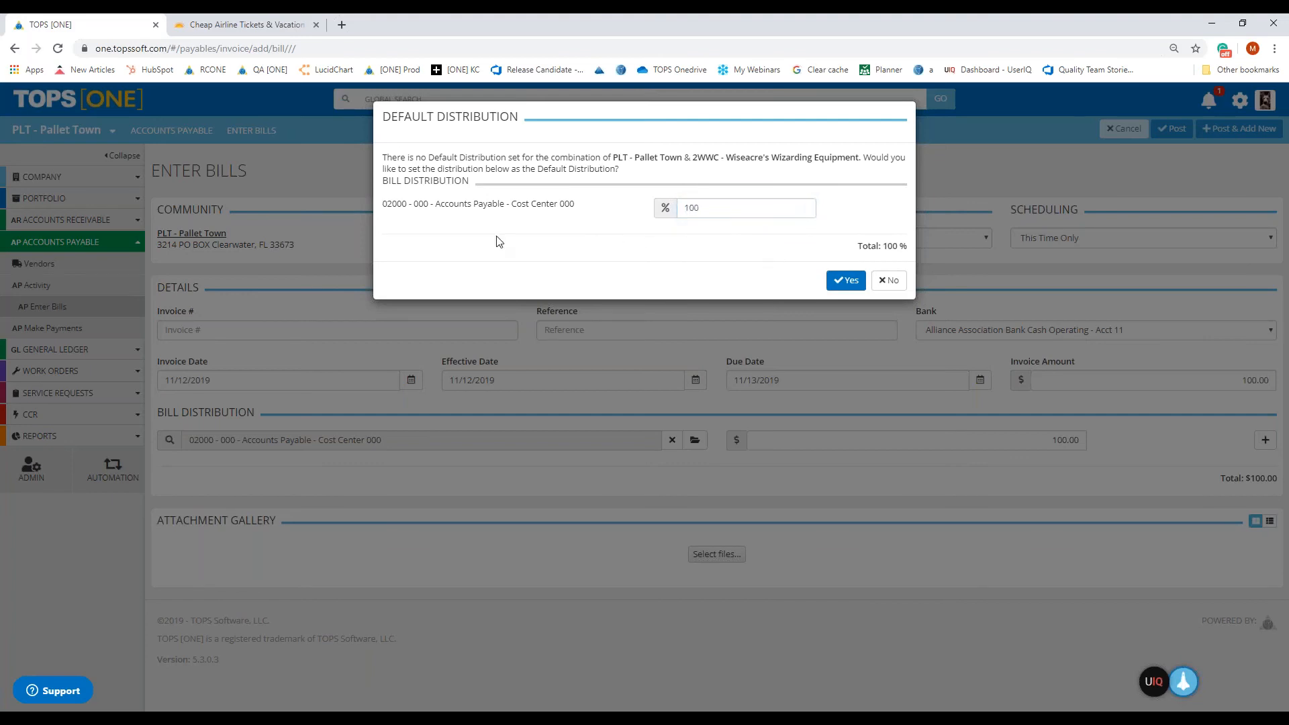
click(849, 282)
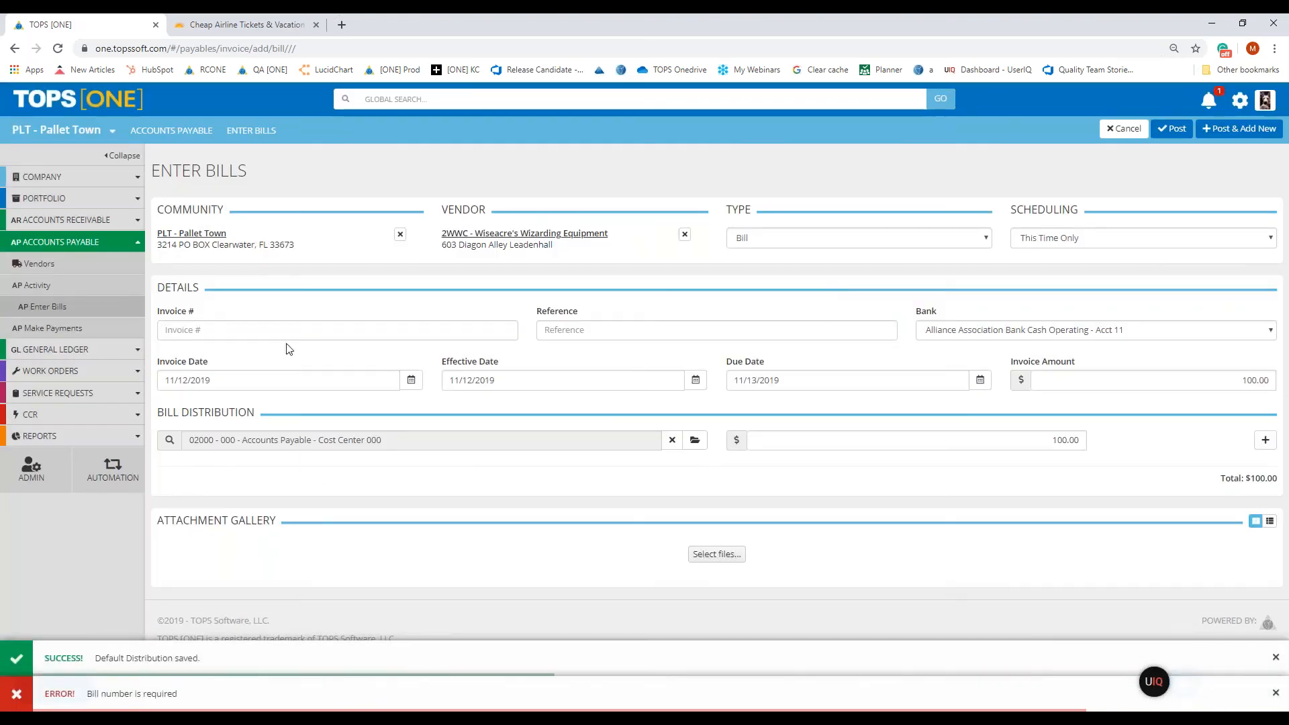
Enter 123456 as the invoice number and post the bill
click(265, 326)
text(123456)
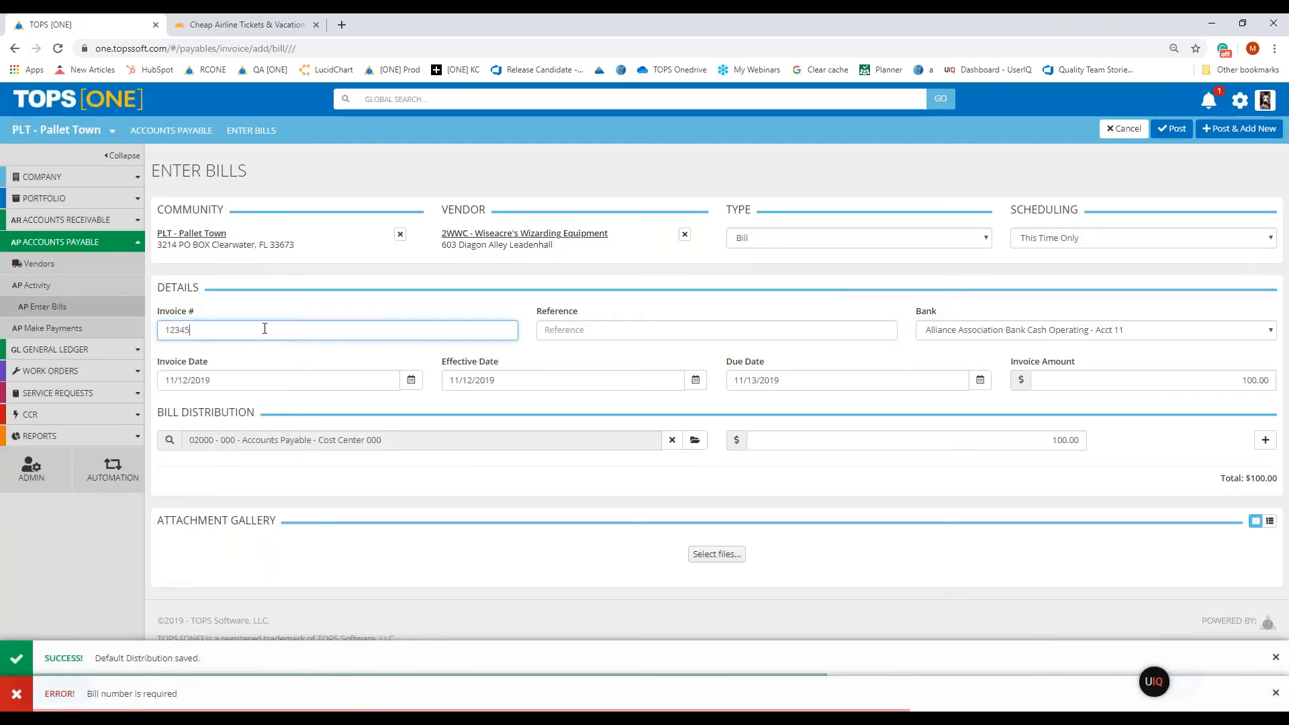
click(1172, 128)
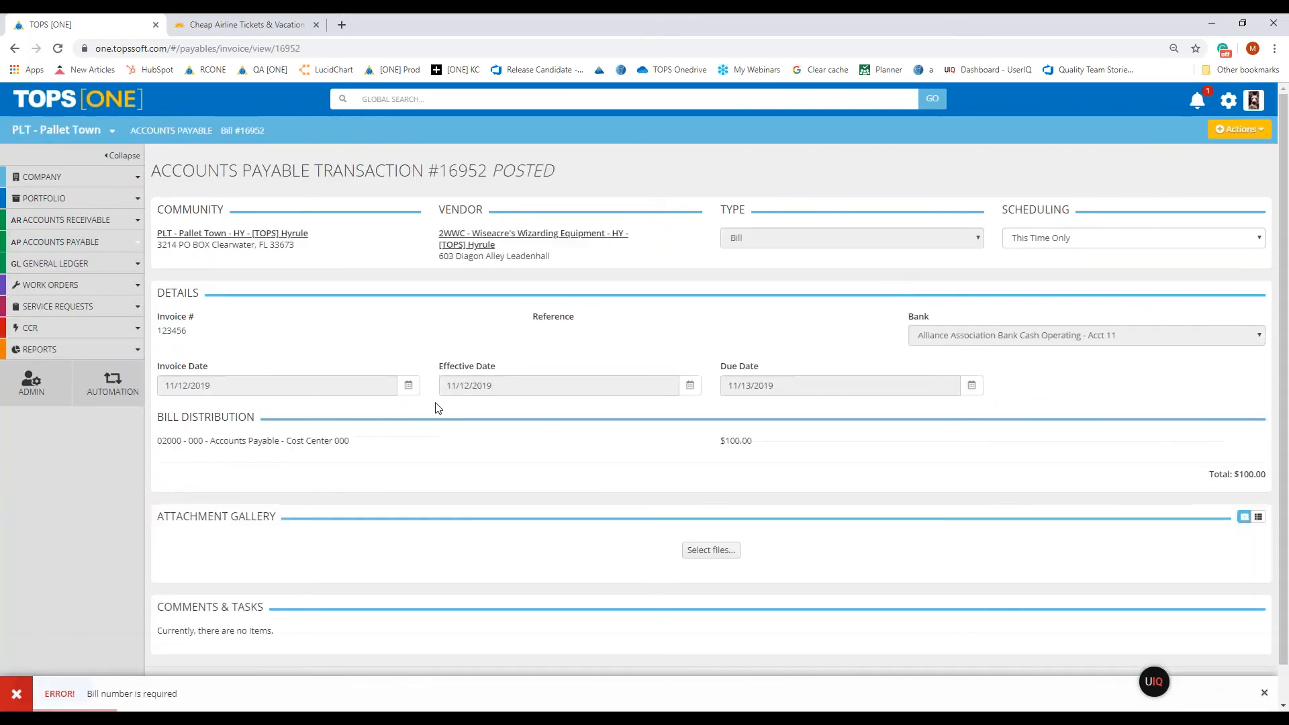
Check the bill's posted status, then open its vendor's profile and review the default distribution for Pallet Town
drag(564, 184, 502, 172)
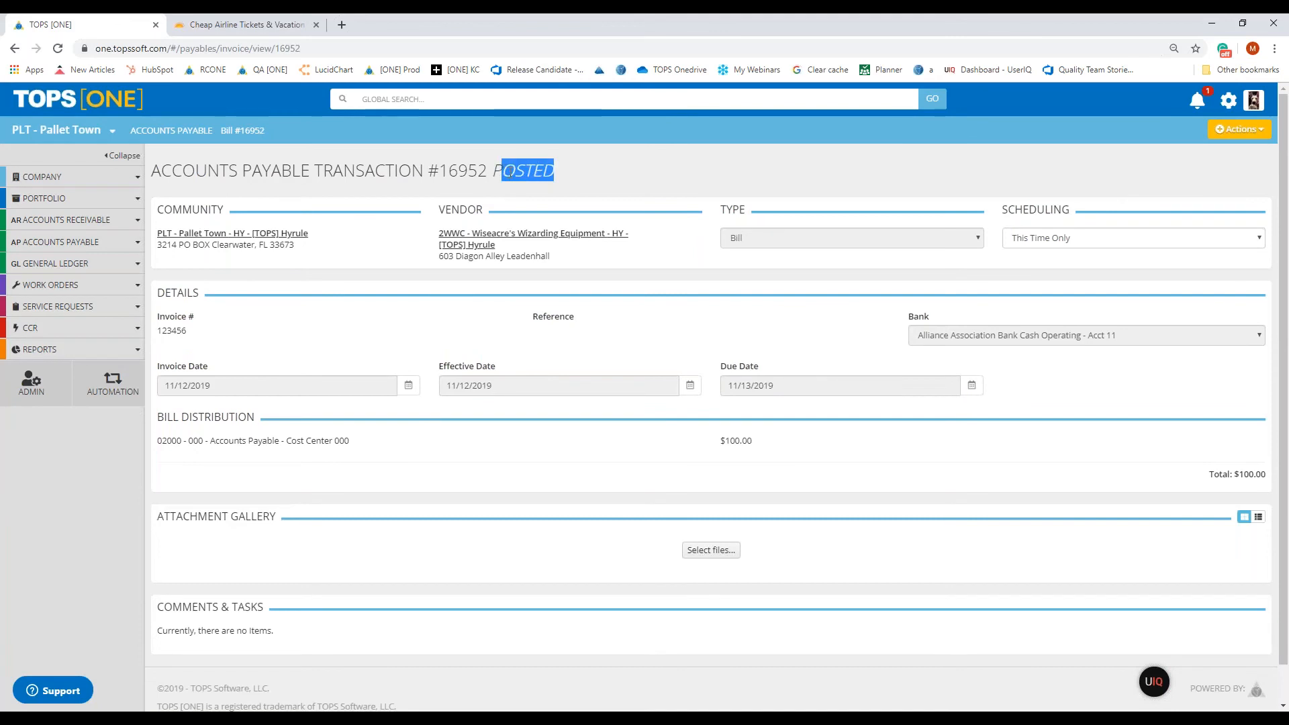
click(515, 236)
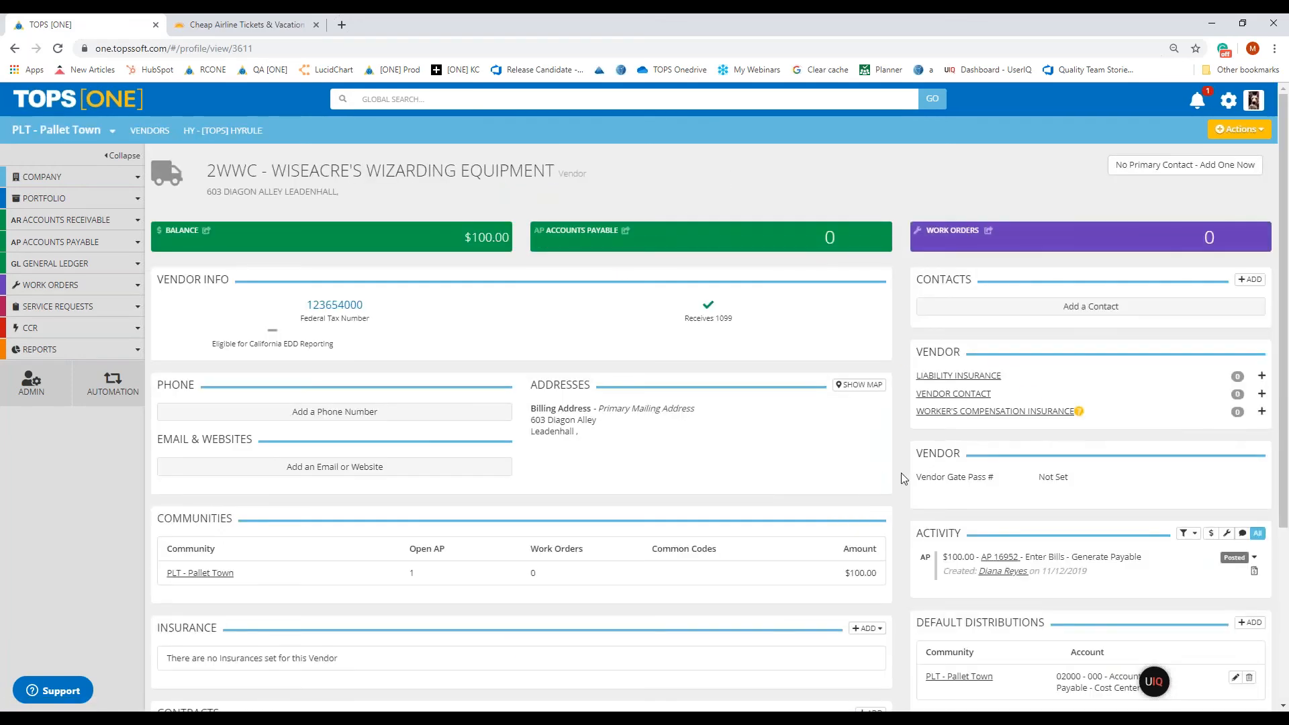
scroll(901, 473, down, 1)
drag(1159, 622, 1057, 609)
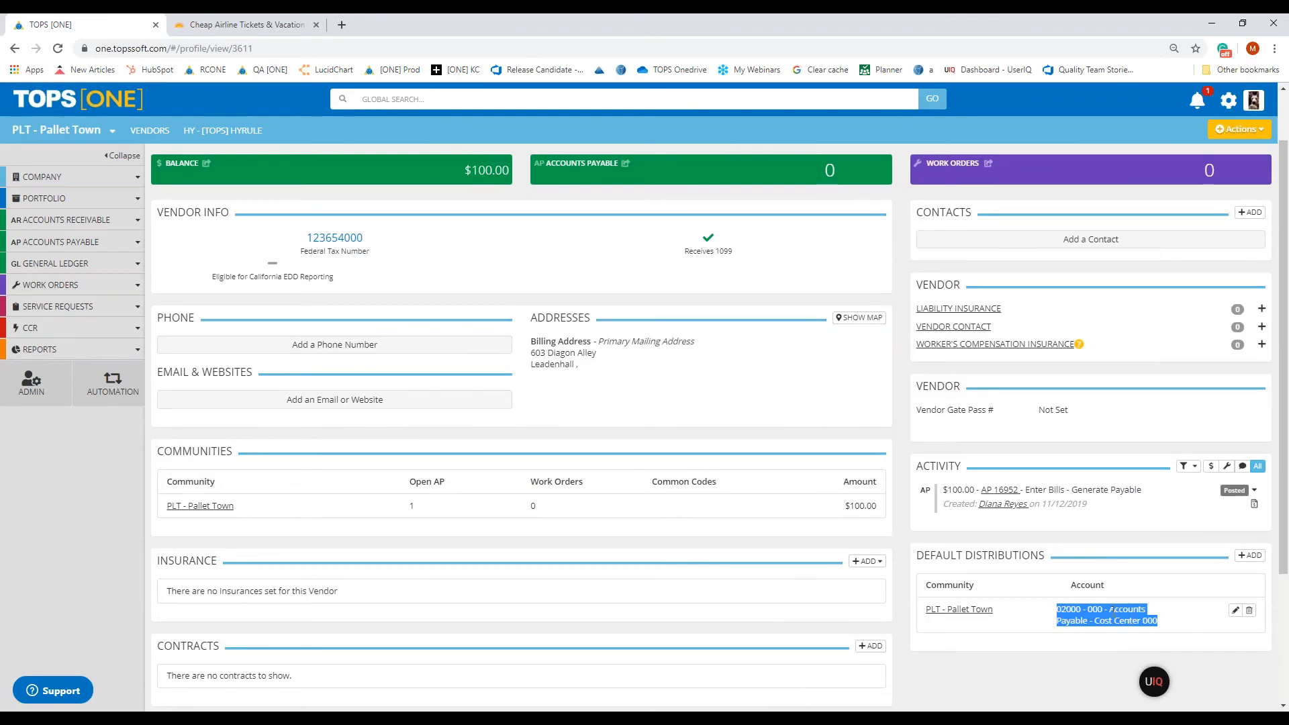
scroll(1089, 609, up, 1)
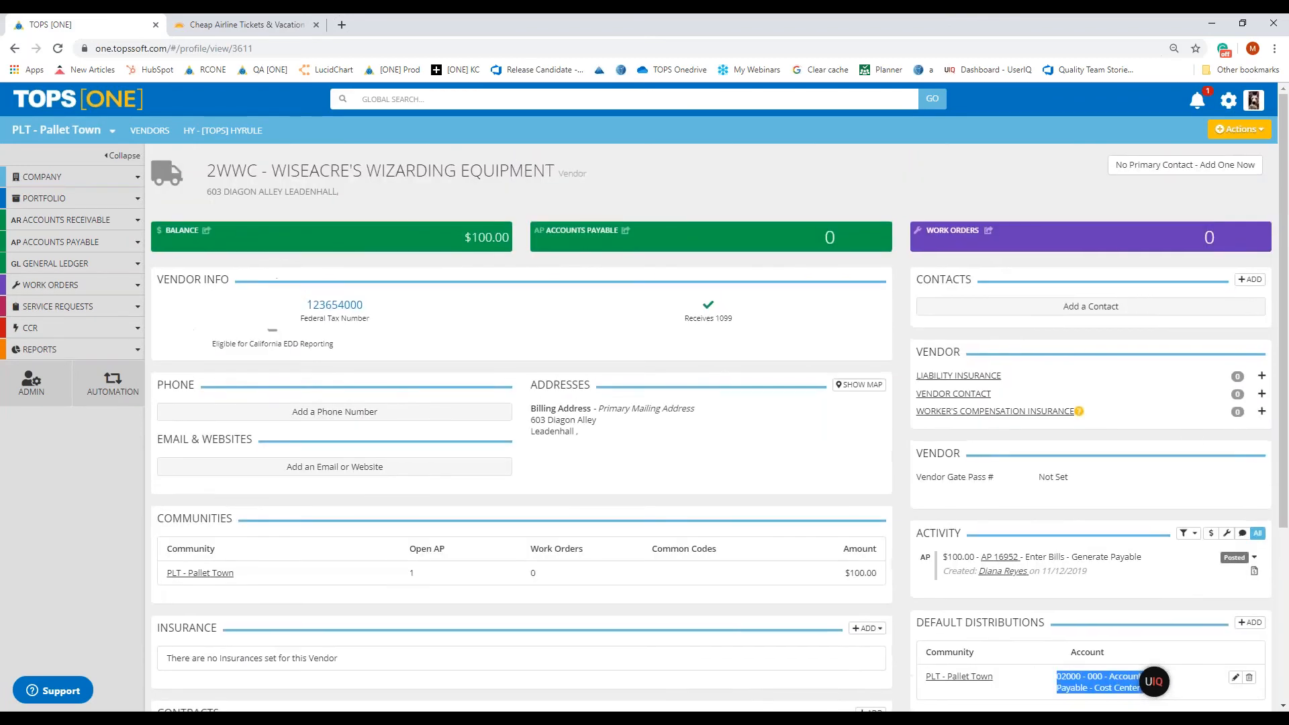
scroll(1083, 616, down, 1)
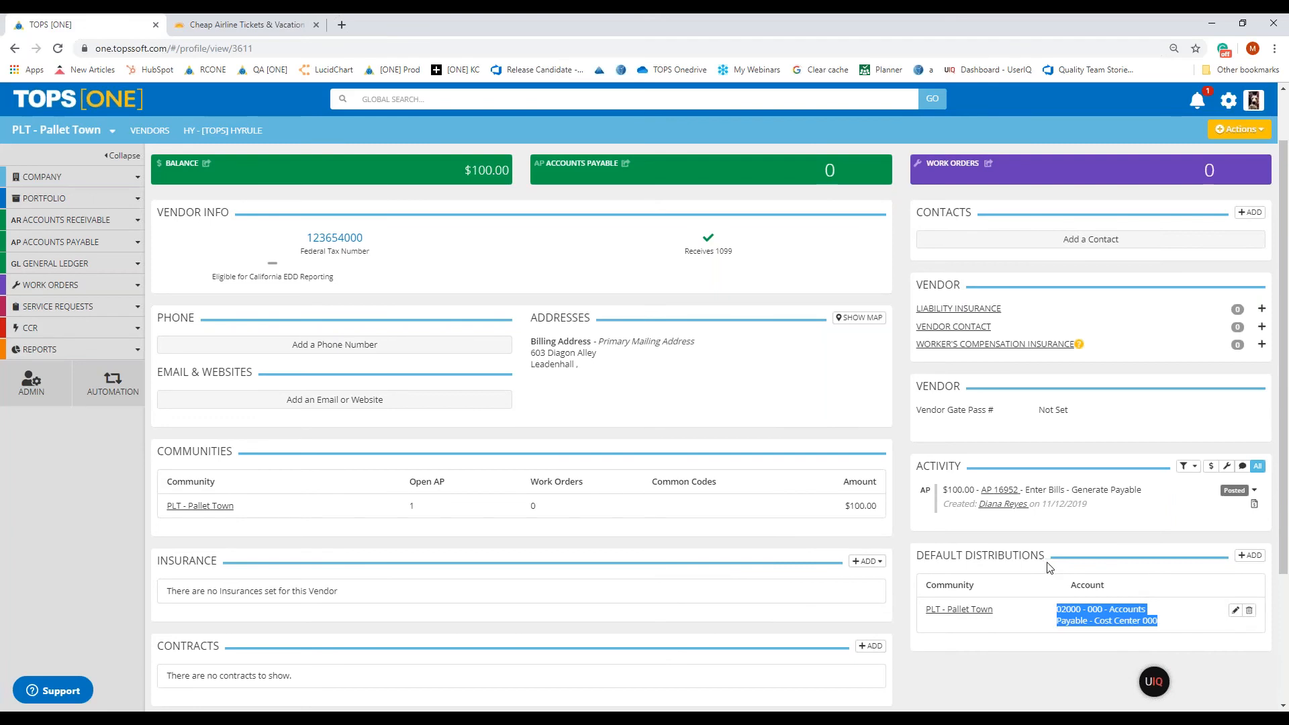
scroll(1034, 564, up, 1)
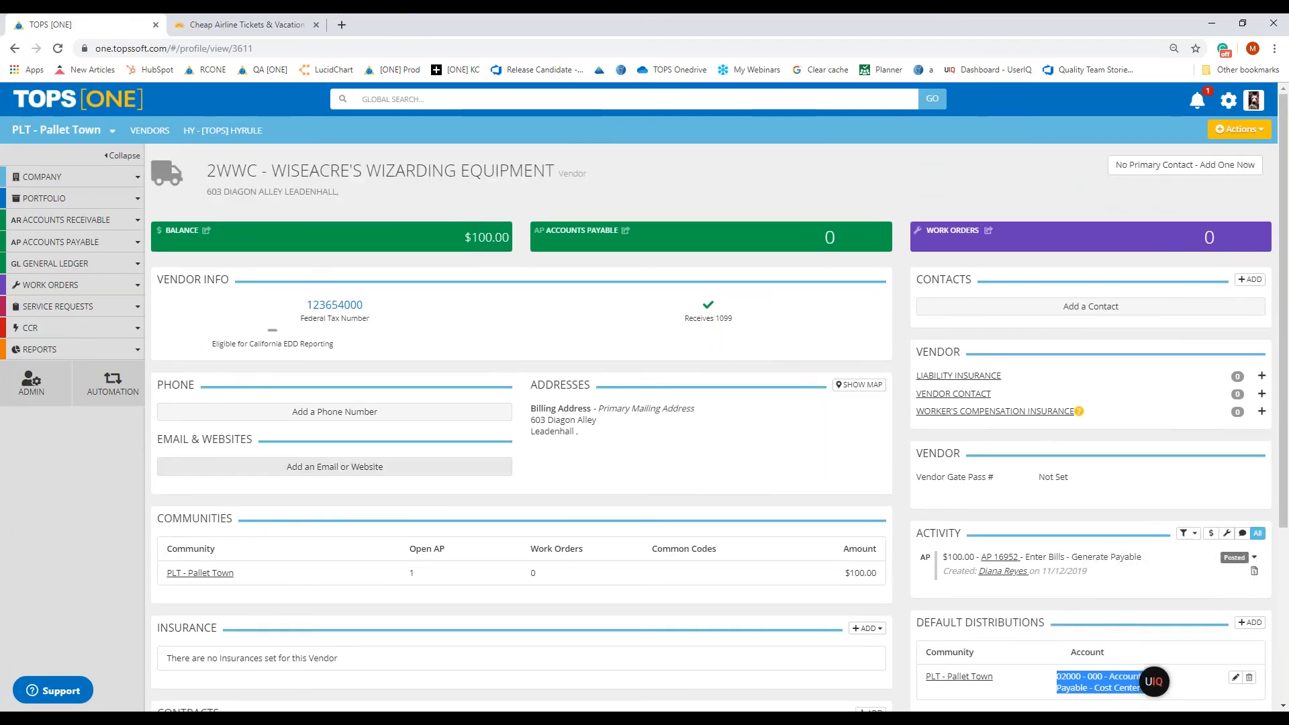
Open the AP Distribution to GL report from the standard Accounts Payable reports
click(54, 351)
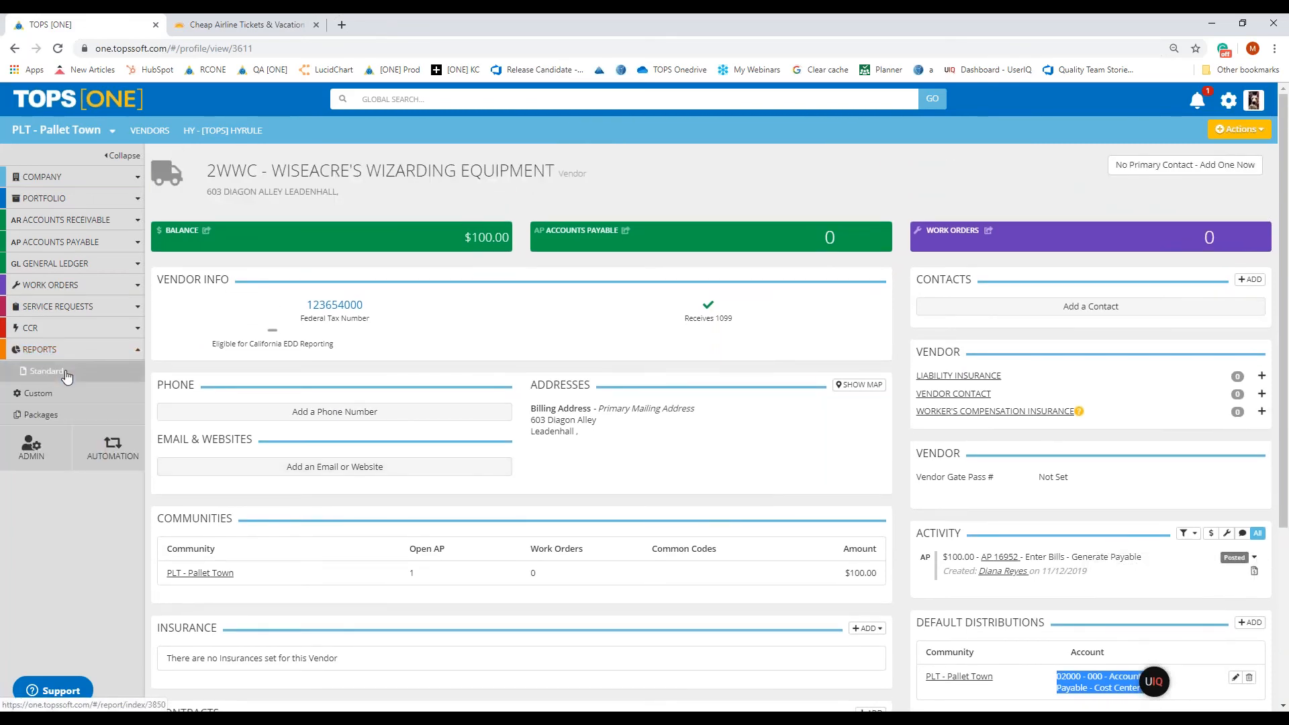
click(66, 374)
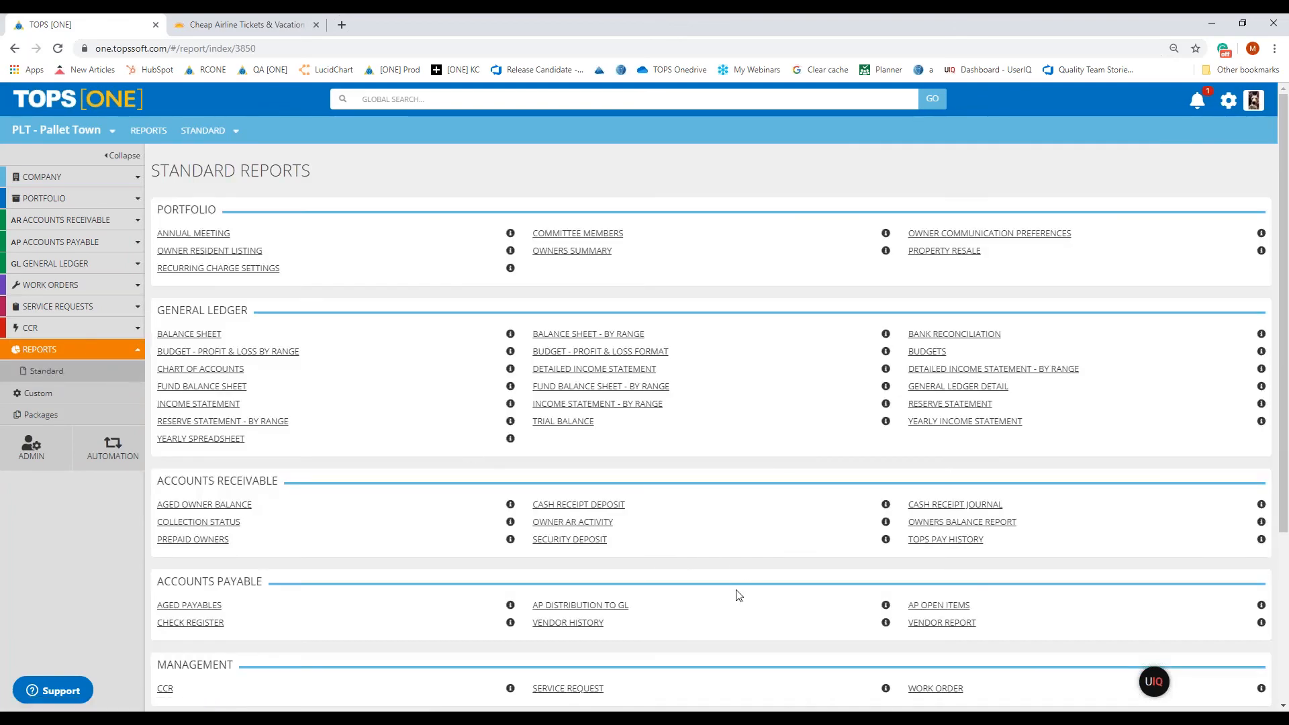
scroll(739, 595, down, 1)
drag(632, 539, 527, 539)
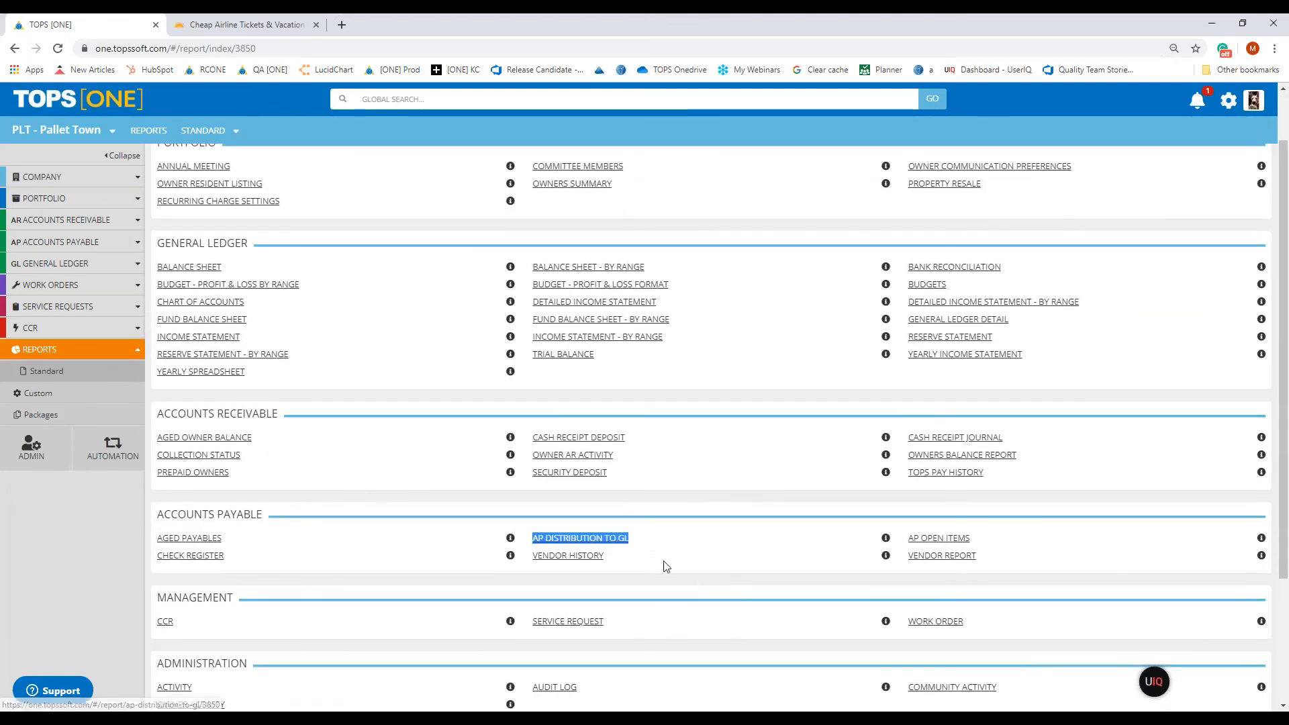
click(625, 541)
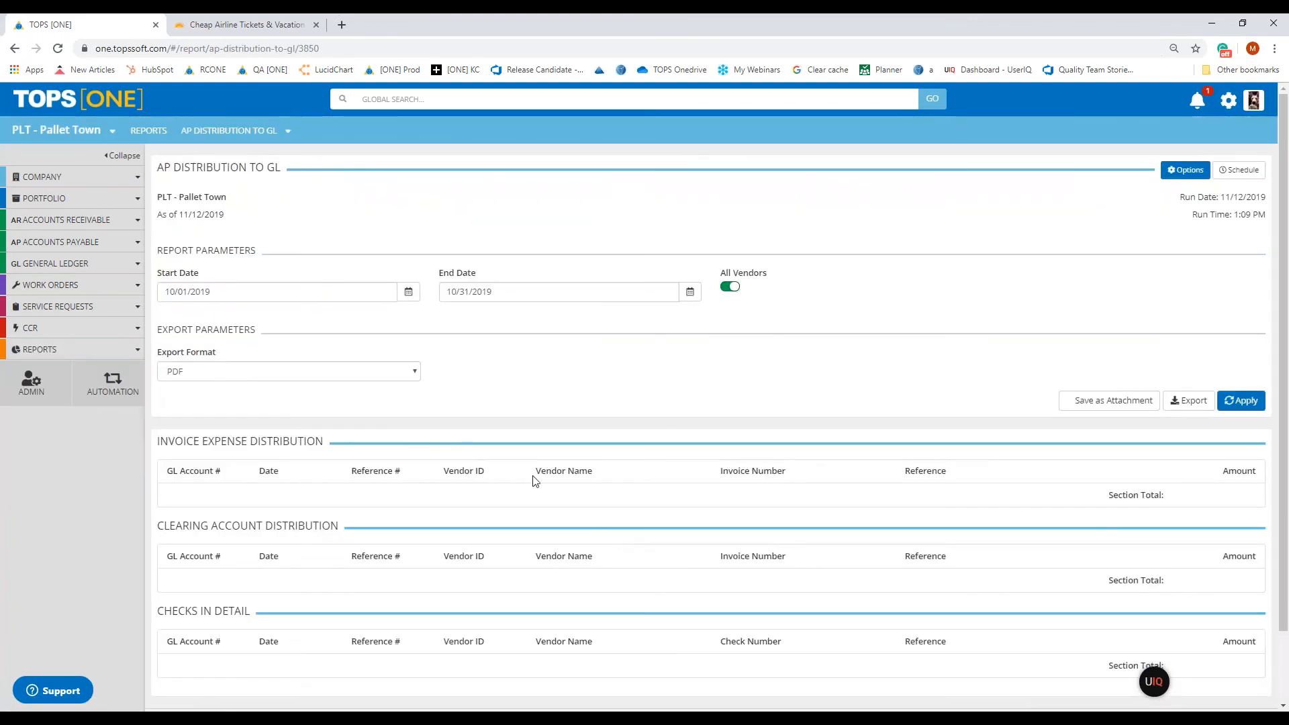
Set the report's end date to 01/01/2020 and apply the new date range
click(690, 291)
click(584, 313)
click(584, 313)
click(584, 313)
click(517, 341)
click(1240, 401)
Review the report's invoice expense distribution, clearing account distribution and checks in detail sections
scroll(224, 482, down, 1)
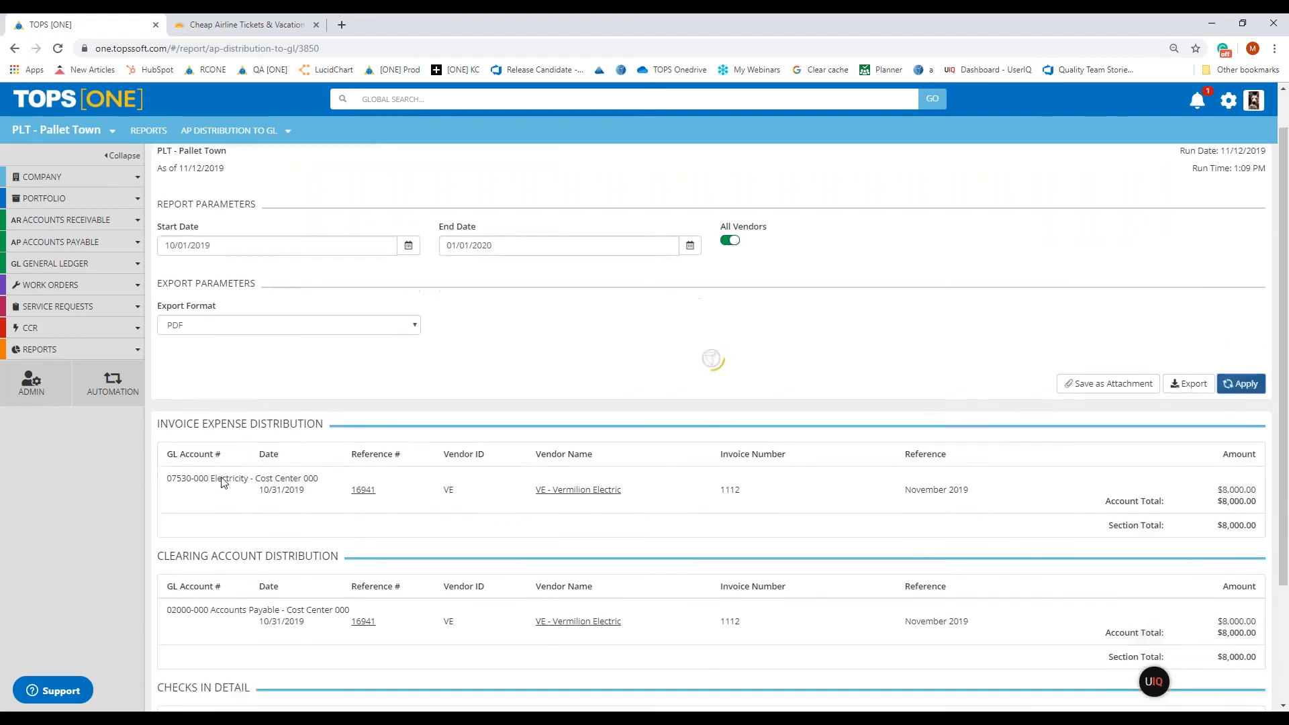
scroll(230, 359, down, 1)
drag(205, 308, 329, 324)
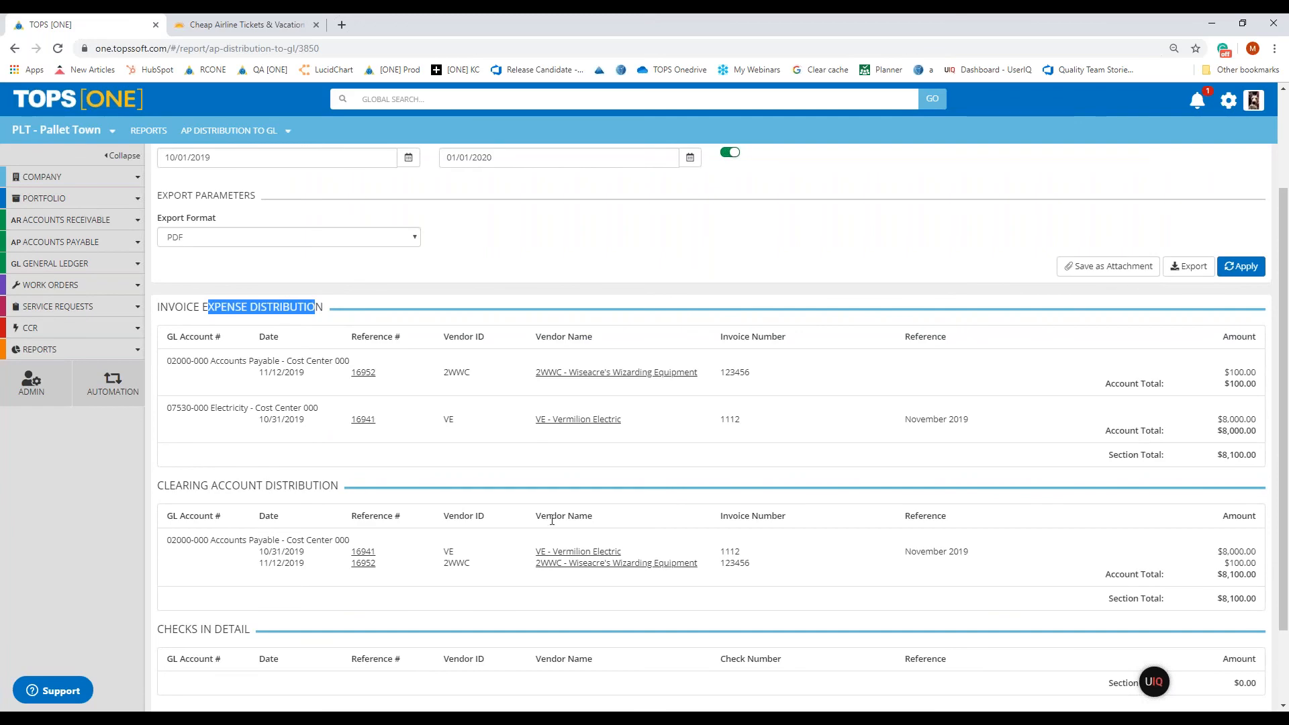
scroll(552, 520, down, 2)
scroll(650, 541, up, 4)
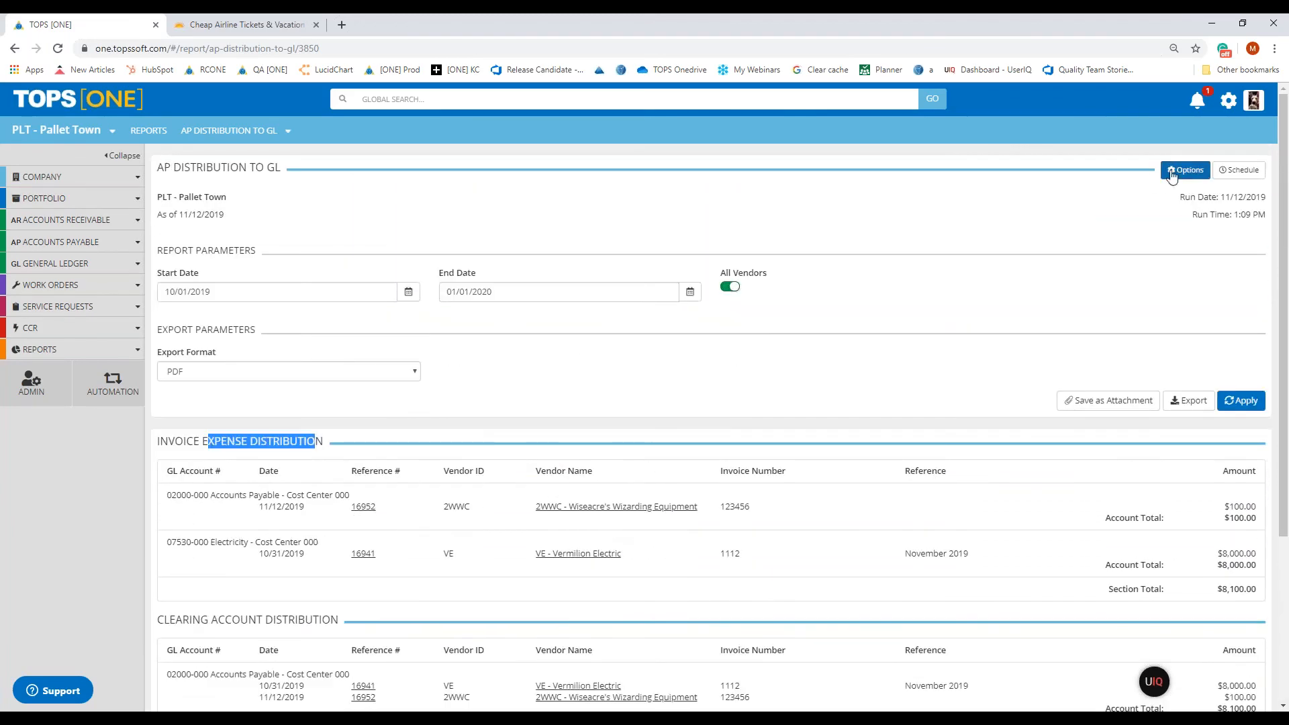
Open the Accounts Payable vendor list for Pallet Town
click(109, 222)
click(86, 222)
click(65, 250)
click(67, 268)
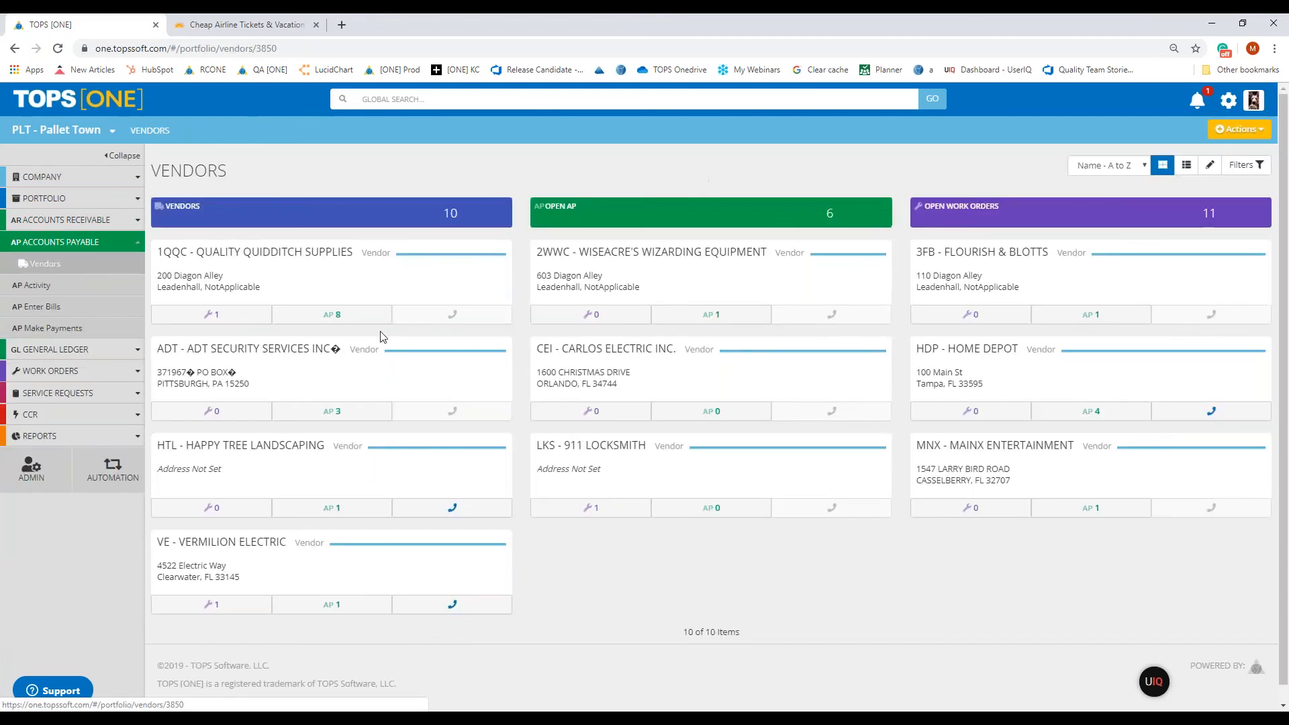